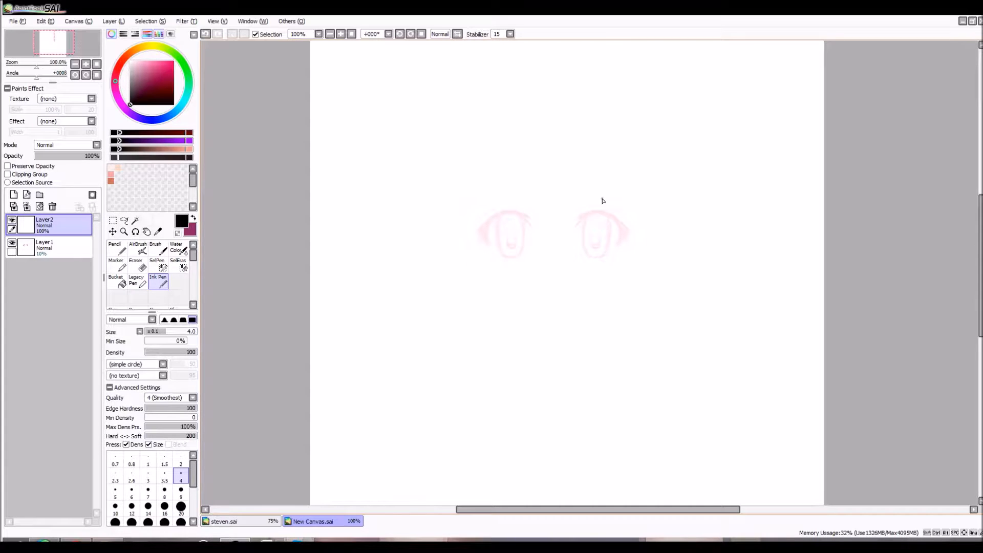
Step: Ink the left eye's outer upper lid curve and outer lashes over the sketch on Layer2 with the size 4 Ink Pen
scroll(577, 209, "up", 2)
scroll(415, 226, "up", 2)
mouse_move(451, 203)
left_mouse_down()
mouse_move(363, 272)
mouse_move(361, 294)
mouse_move(378, 329)
left_mouse_up()
left_click_drag(349, 293, 374, 338)
left_click_drag(341, 266, 371, 335)
left_click_drag(332, 256, 349, 325)
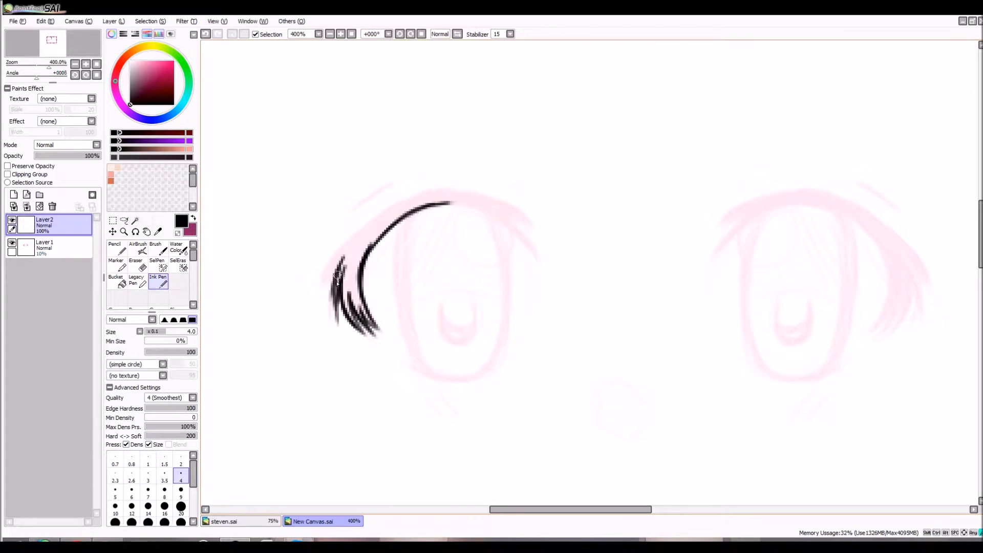
left_click_drag(431, 190, 333, 318)
left_click_drag(369, 223, 322, 300)
left_click_drag(464, 191, 353, 235)
Step: Ink the rest of the left eye's upper lash line as a solid black band with tapered inner lash tips
scroll(395, 211, "up", 1)
key("End")
key("End")
key("End")
mouse_move(547, 134)
left_mouse_down()
mouse_move(588, 258)
mouse_move(565, 269)
left_mouse_up()
left_click_drag(482, 105, 571, 240)
left_click_drag(555, 182, 361, 123)
left_click_drag(354, 171, 384, 113)
mouse_move(371, 154)
left_mouse_down()
mouse_move(409, 97)
mouse_move(575, 213)
left_mouse_up()
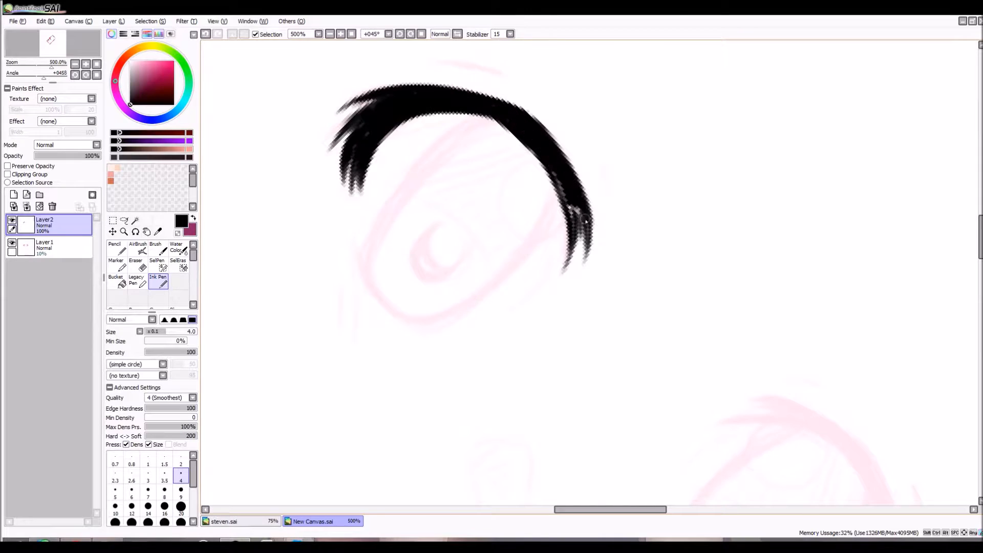
left_click_drag(561, 179, 581, 230)
Step: Ink the left eye's iris outline with two curved sides and a flat lower edge
key("Home")
scroll(554, 219, "up", 6)
mouse_move(481, 189)
left_mouse_down()
mouse_move(400, 209)
mouse_move(471, 388)
left_mouse_up()
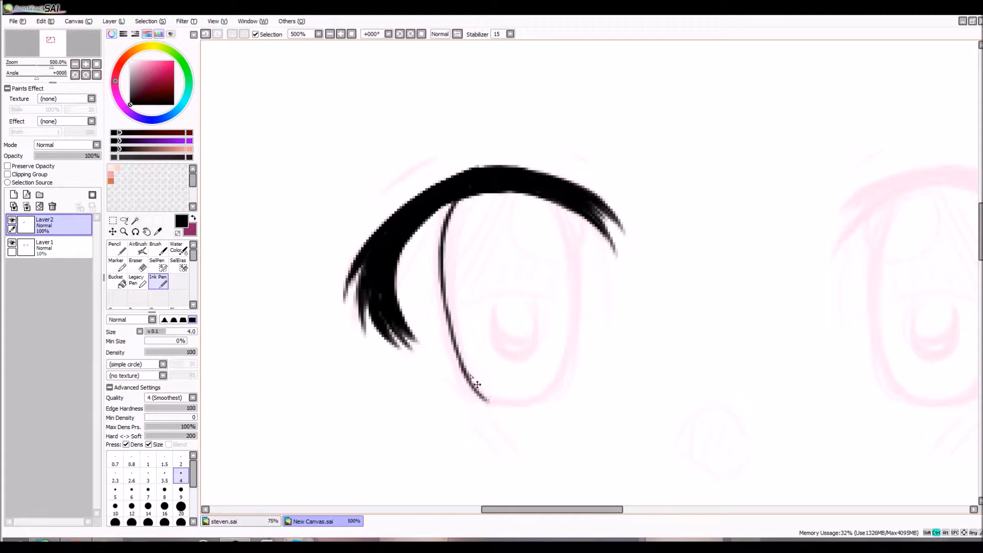
left_click_drag(555, 203, 559, 397)
left_click_drag(455, 387, 558, 402)
Step: Add short lash strokes beneath the left eye and crease strokes above both ends of its upper lid
left_click_drag(475, 419, 495, 442)
left_click_drag(498, 421, 521, 439)
left_click_drag(432, 162, 367, 202)
left_click_drag(578, 152, 610, 176)
Step: Undo the last stroke on the left eye and ink another long contour stroke plus a stroke beside the outer lashes
scroll(625, 199, "down", 1)
key("ctrl+z")
scroll(441, 246, "up", 1)
key("Delete")
key("Delete")
key("Delete")
mouse_move(405, 246)
left_mouse_down()
mouse_move(441, 245)
mouse_move(445, 400)
left_mouse_up()
key("Home")
scroll(584, 193, "up", 3)
left_click_drag(368, 225, 317, 262)
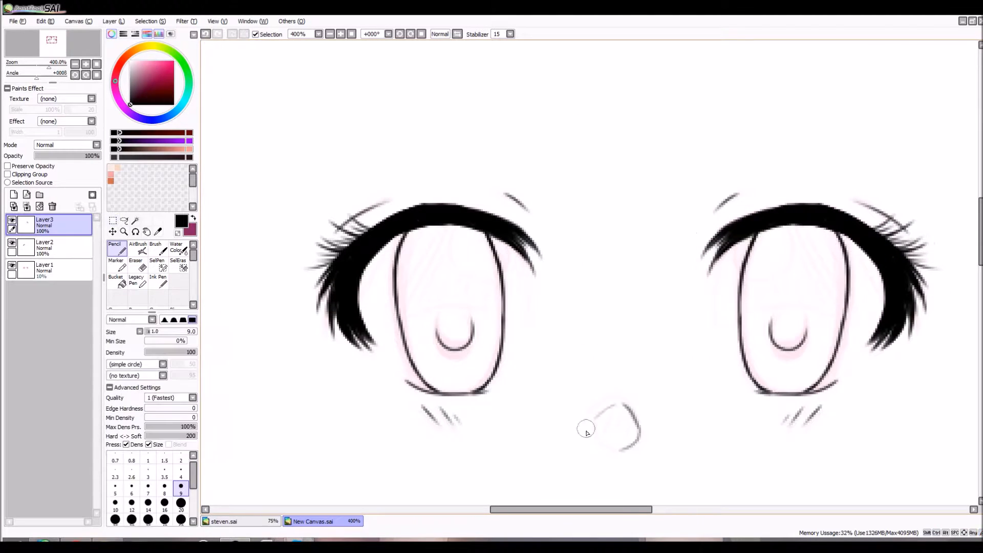
Step: Fill the small nose outline between the eyes with diagonal hatching strokes on Layer3
left_click_drag(589, 429, 619, 456)
left_click_drag(611, 416, 602, 440)
left_click_drag(625, 411, 610, 445)
left_click_drag(633, 420, 620, 446)
scroll(620, 430, "down", 2)
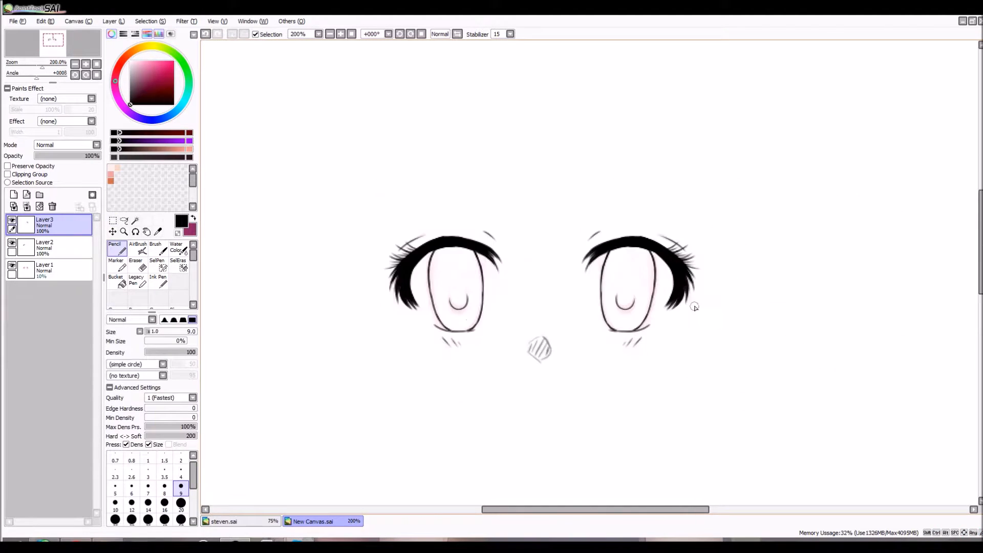
Step: Add a layer folder for the eyes below the line art layer
left_click(67, 232)
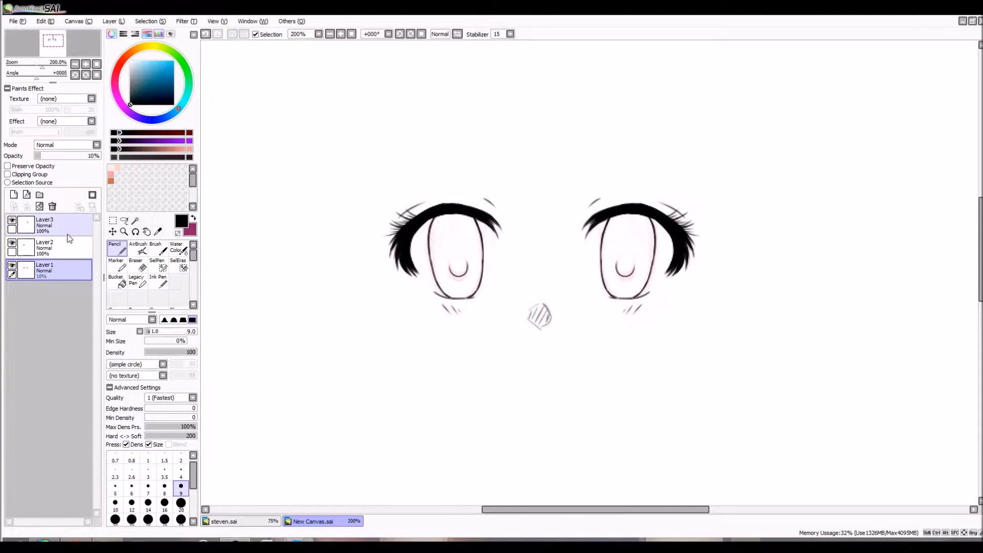
left_click(40, 195)
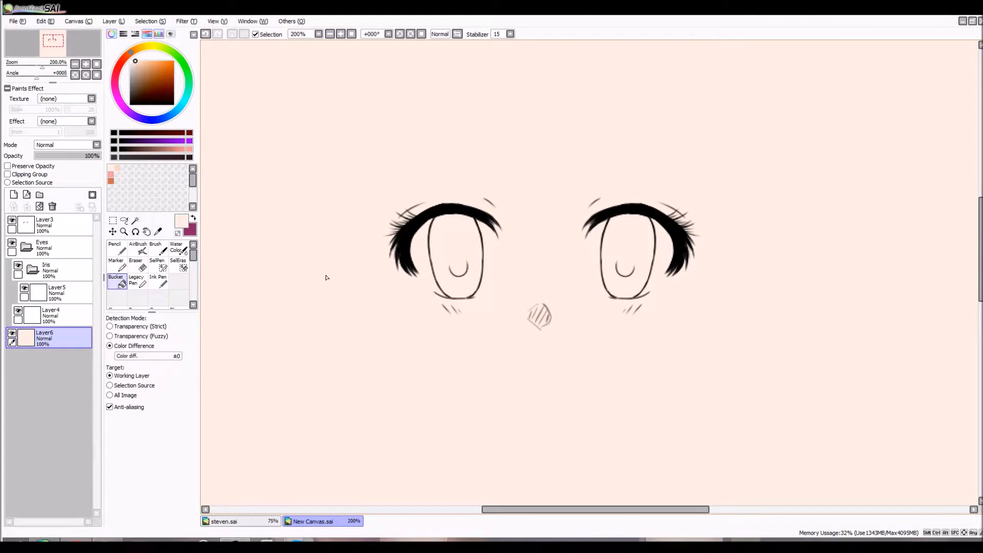
Step: Paint the whites on both sides of each iris on Layer4 using white and the size 9 Pencil
left_click(51, 315)
left_click(130, 61)
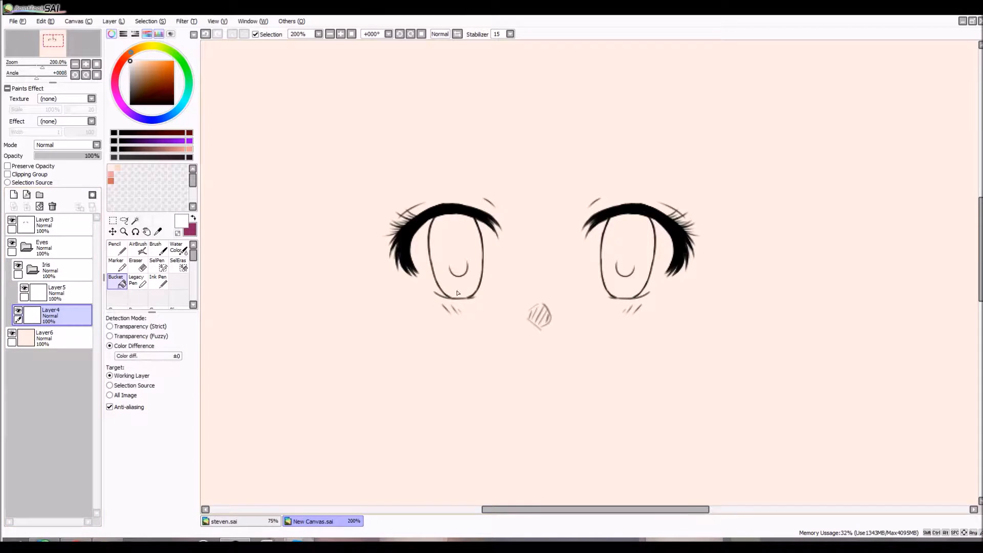
key("n")
mouse_move(432, 224)
left_mouse_down()
mouse_move(416, 236)
mouse_move(429, 222)
left_mouse_up()
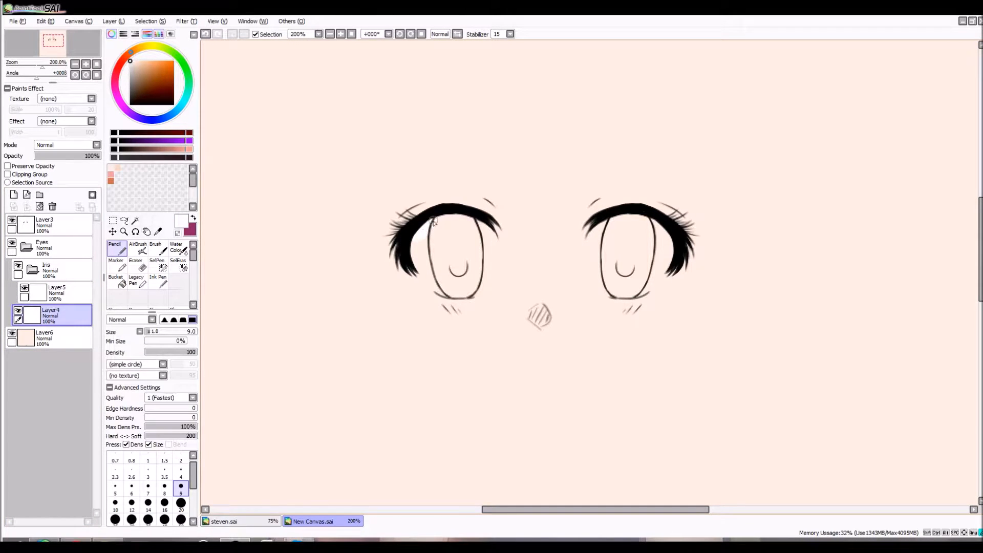
left_click(34, 271)
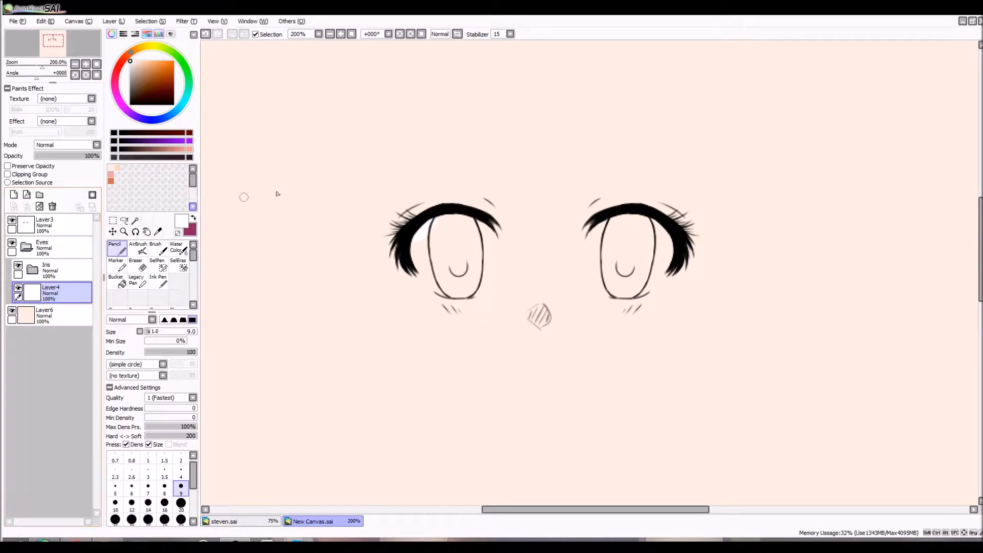
mouse_move(447, 227)
left_mouse_down()
mouse_move(416, 256)
mouse_move(416, 242)
mouse_move(432, 276)
mouse_move(422, 272)
mouse_move(433, 282)
mouse_move(418, 262)
mouse_move(424, 255)
mouse_move(446, 291)
left_mouse_up()
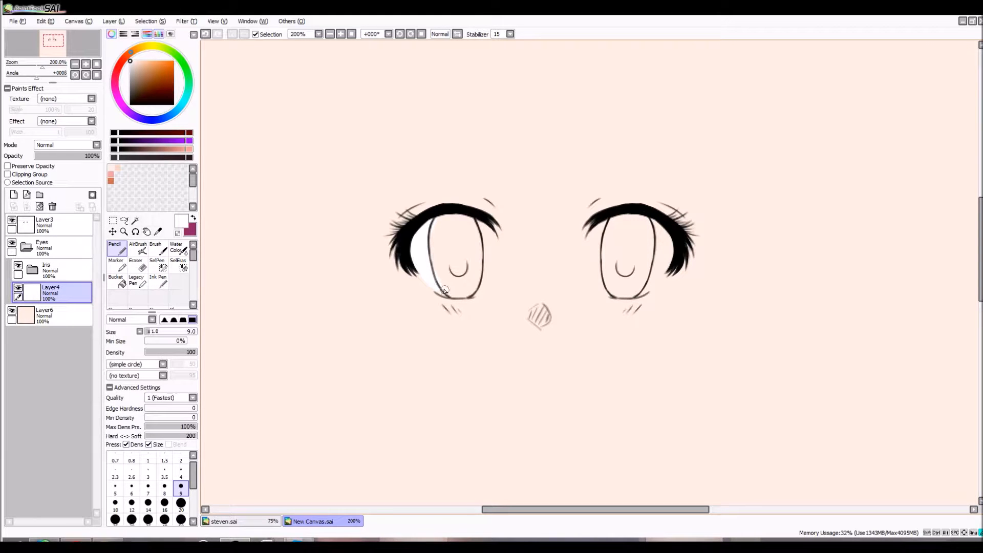
mouse_move(484, 228)
left_mouse_down()
mouse_move(482, 279)
mouse_move(486, 229)
mouse_move(482, 277)
mouse_move(486, 261)
mouse_move(473, 294)
mouse_move(487, 228)
mouse_move(485, 286)
left_mouse_up()
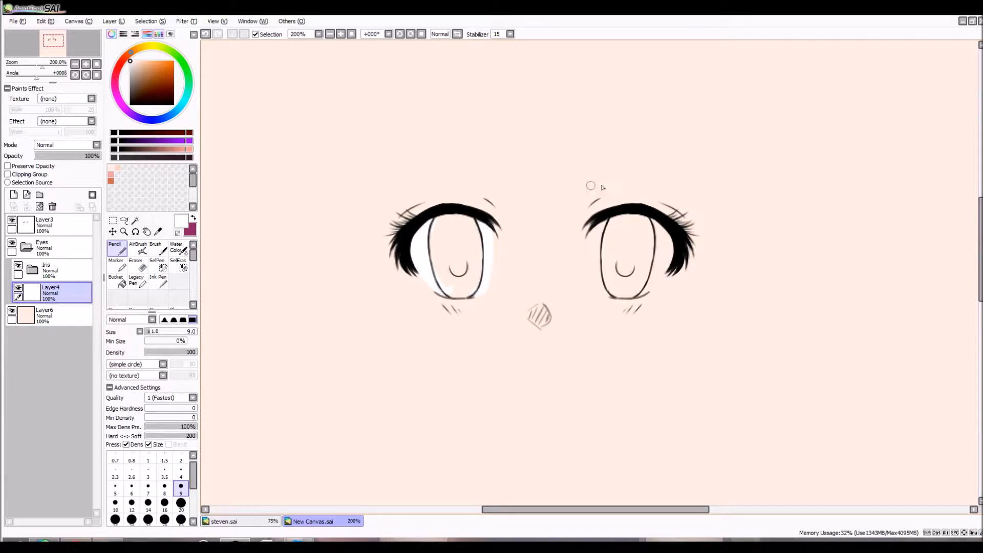
mouse_move(606, 226)
left_mouse_down()
mouse_move(603, 270)
mouse_move(601, 222)
mouse_move(596, 255)
mouse_move(600, 225)
mouse_move(604, 282)
mouse_move(598, 225)
mouse_move(609, 294)
left_mouse_up()
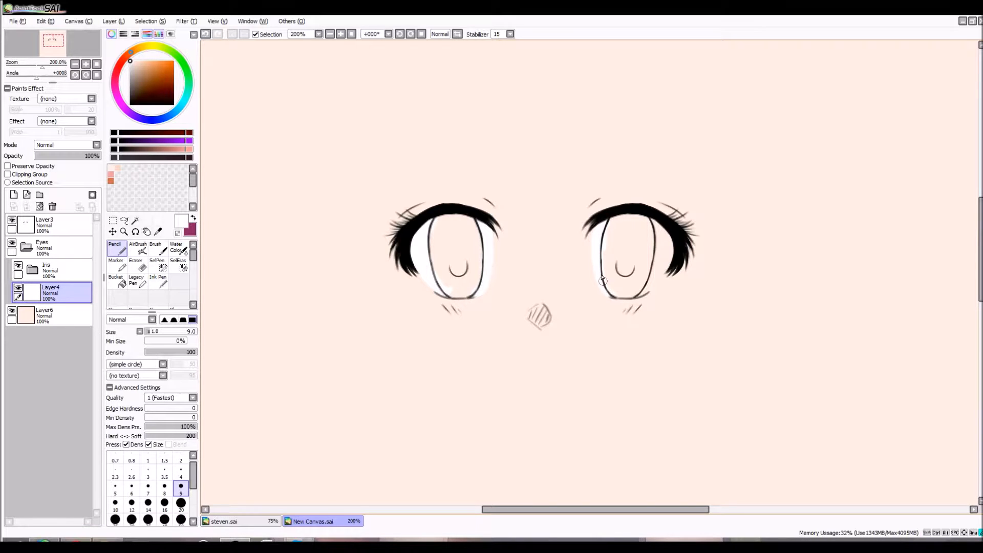
mouse_move(651, 223)
left_mouse_down()
mouse_move(670, 249)
mouse_move(639, 292)
mouse_move(663, 252)
mouse_move(655, 230)
left_mouse_up()
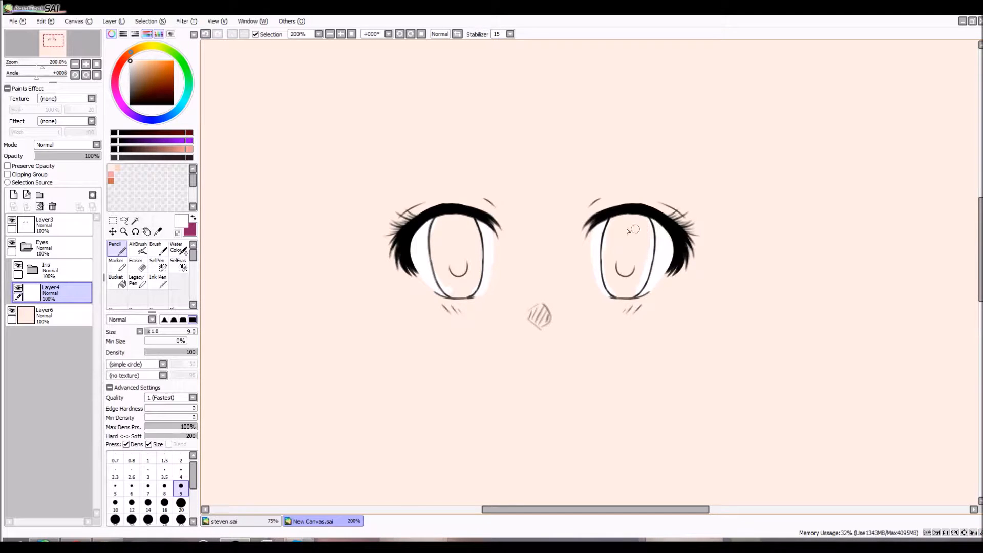
Step: Trim the excess white along the inner edges of both eyes with the size 20 Eraser
scroll(568, 239, "down", 3)
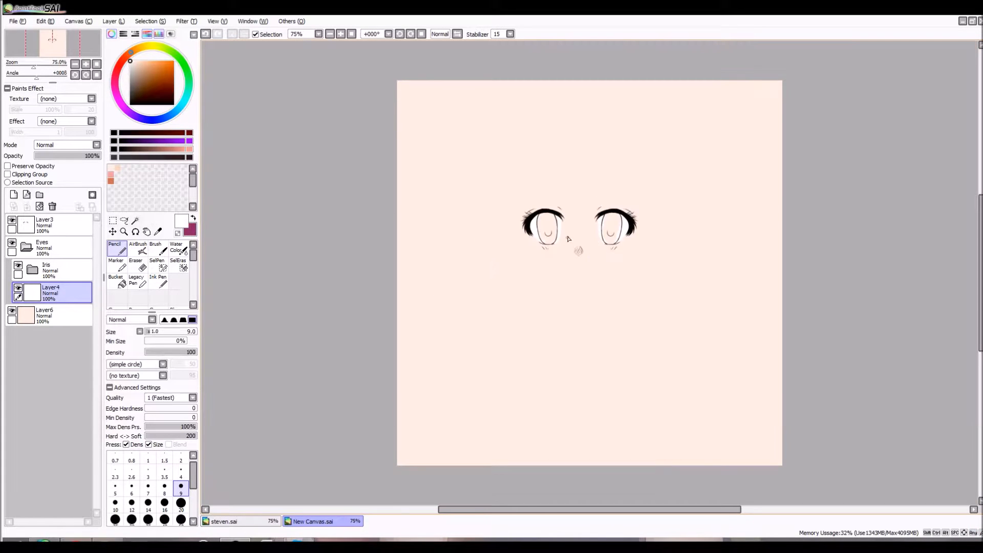
scroll(642, 258, "up", 4)
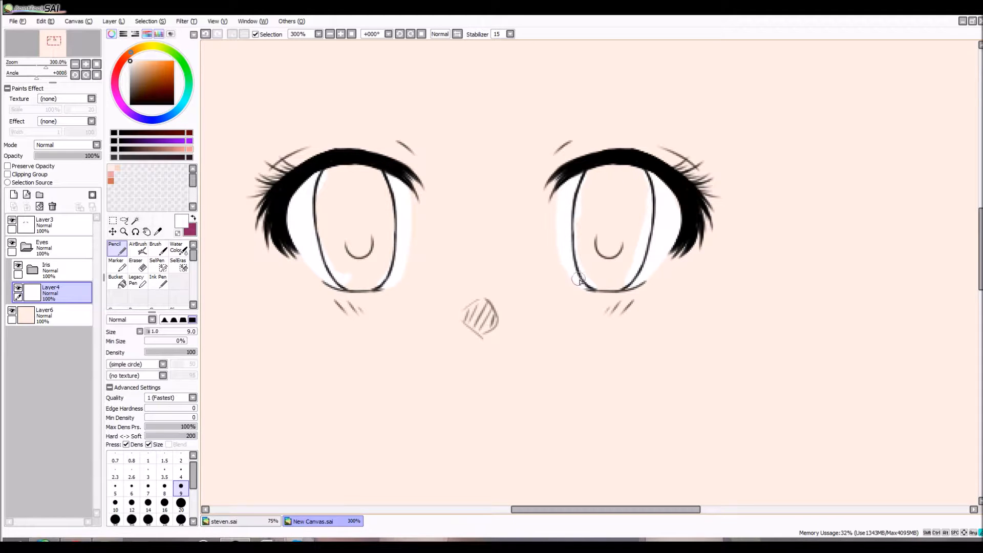
key("e")
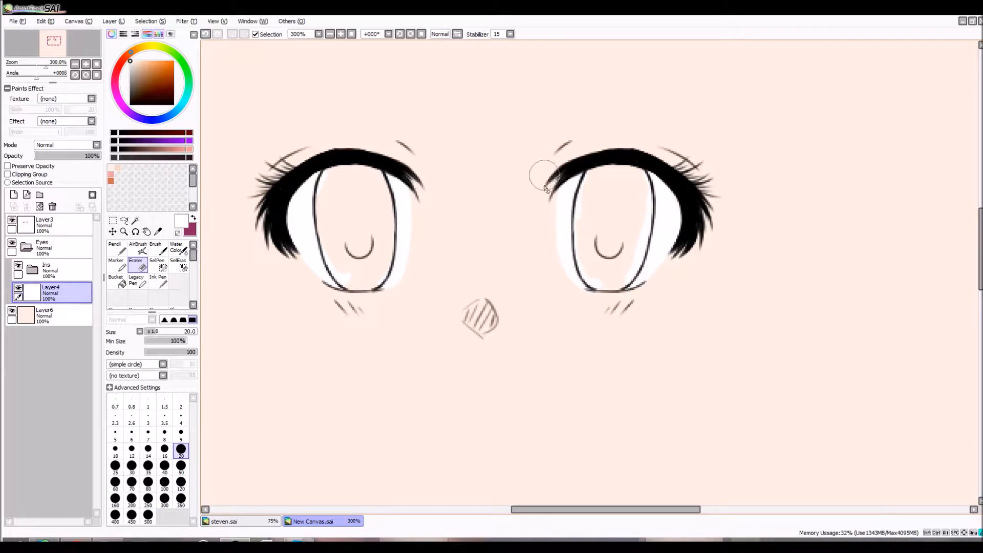
left_click_drag(546, 177, 551, 290)
left_click_drag(541, 217, 548, 272)
left_click_drag(541, 208, 555, 295)
left_click_drag(544, 235, 575, 316)
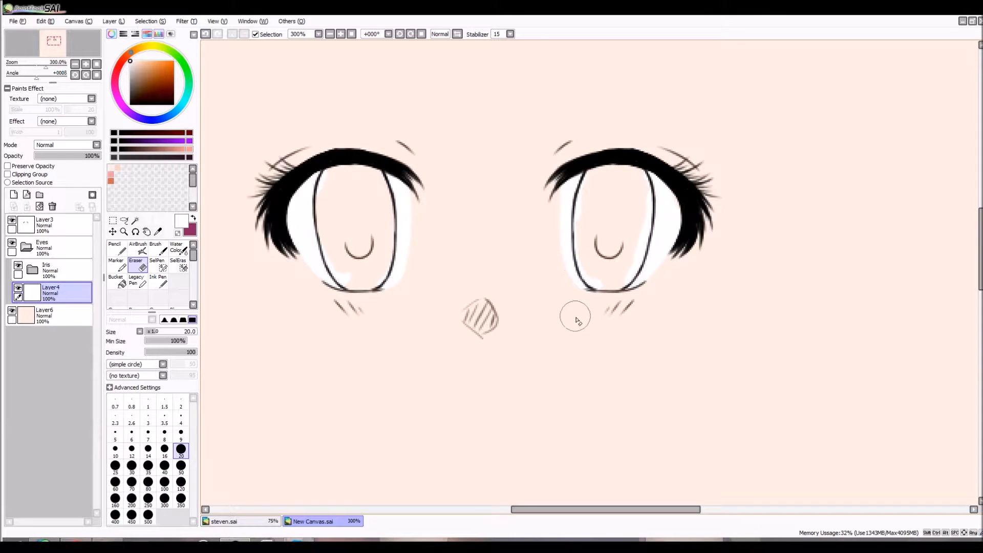
key("n")
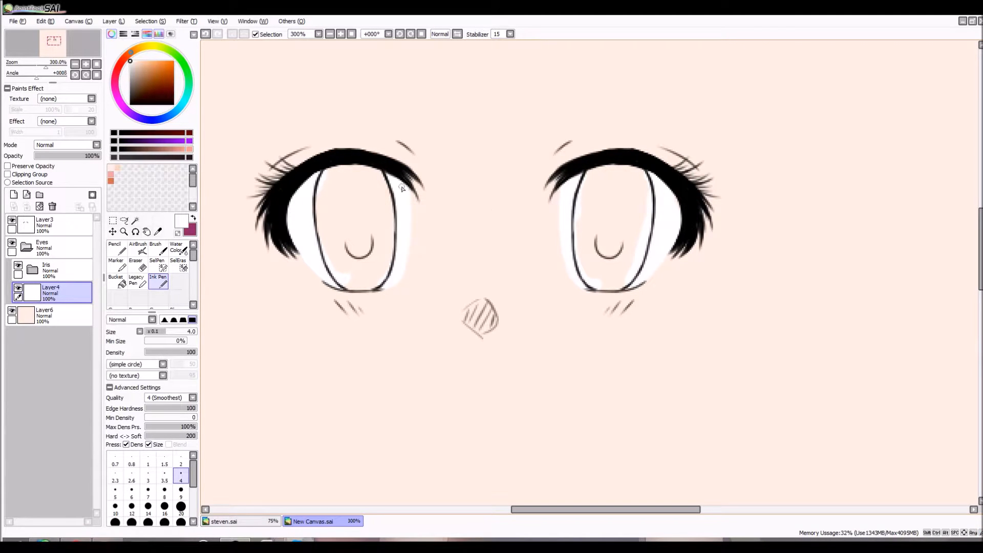
key("e")
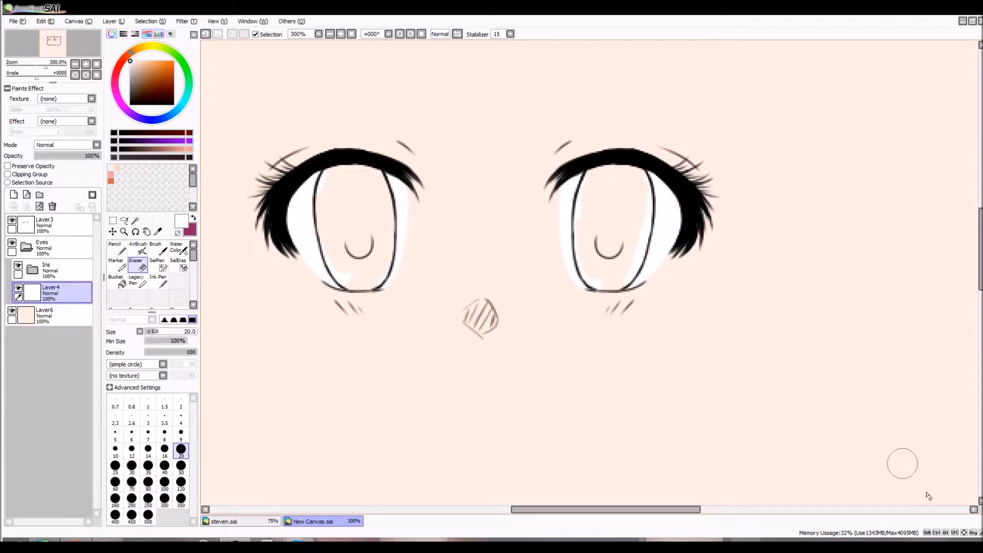
Step: Choose a bright cyan colour and make Layer5 in the Iris folder the working layer
left_click(187, 97)
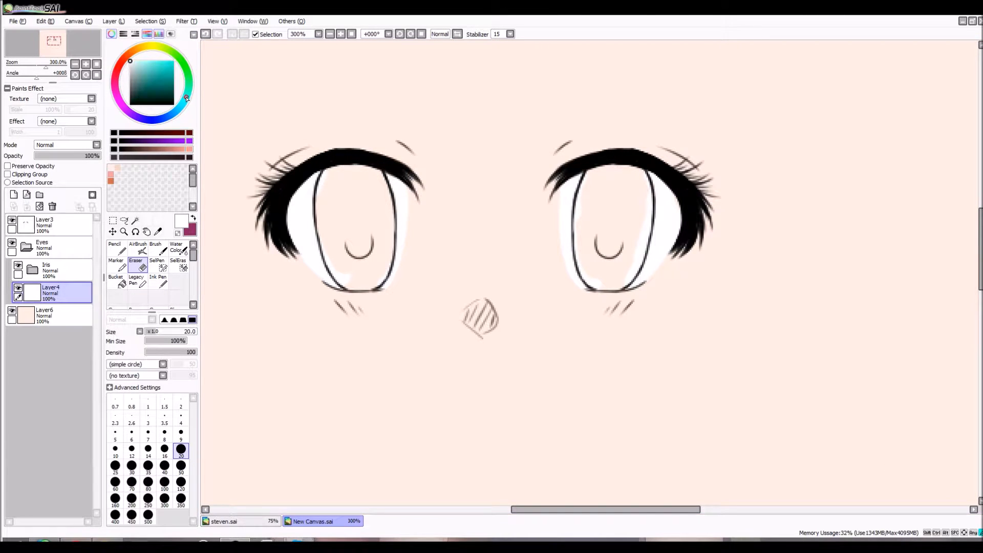
left_click_drag(173, 82, 161, 64)
left_click(14, 195)
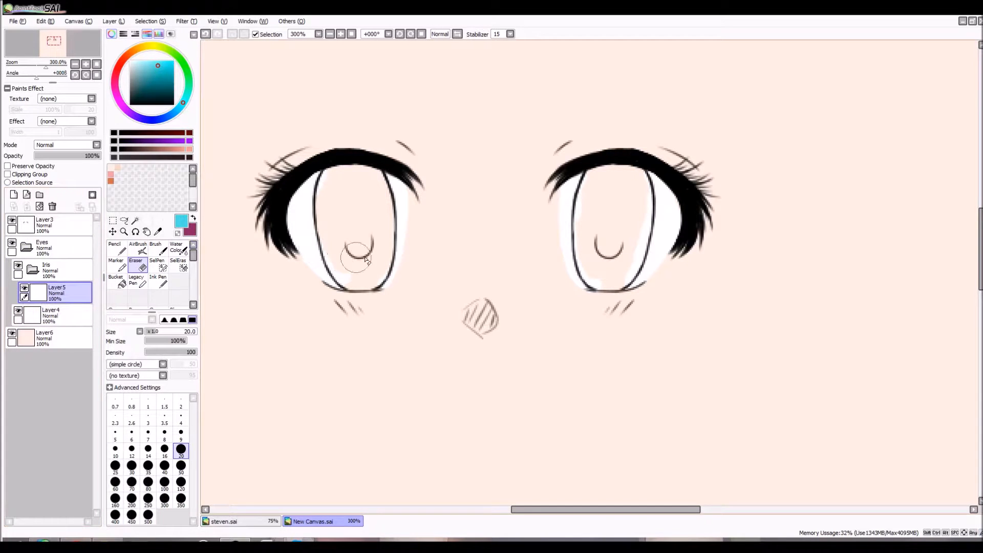
Step: Select the interiors of both irises from the line art on Layer3 with the Magic Wand
left_click(70, 228)
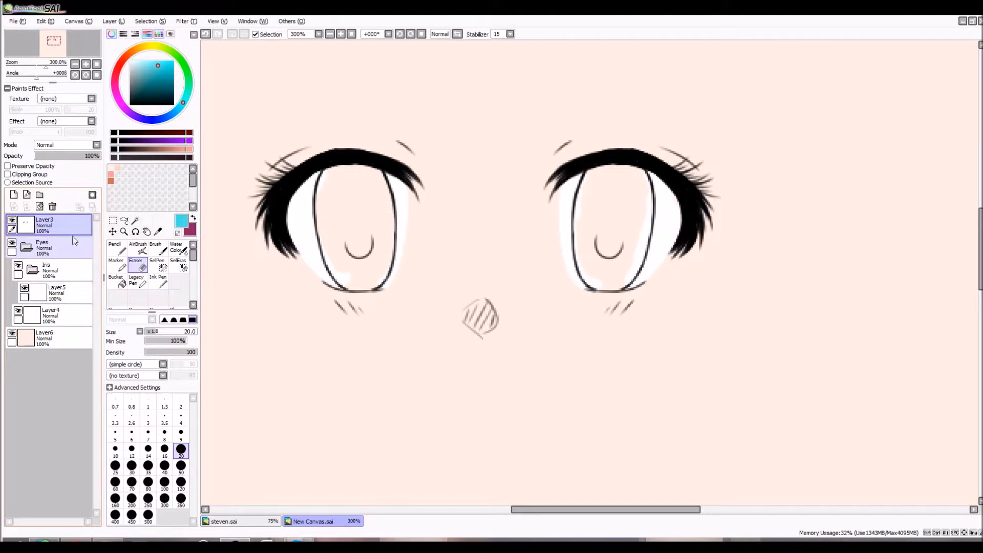
left_click(136, 220)
left_click(337, 207)
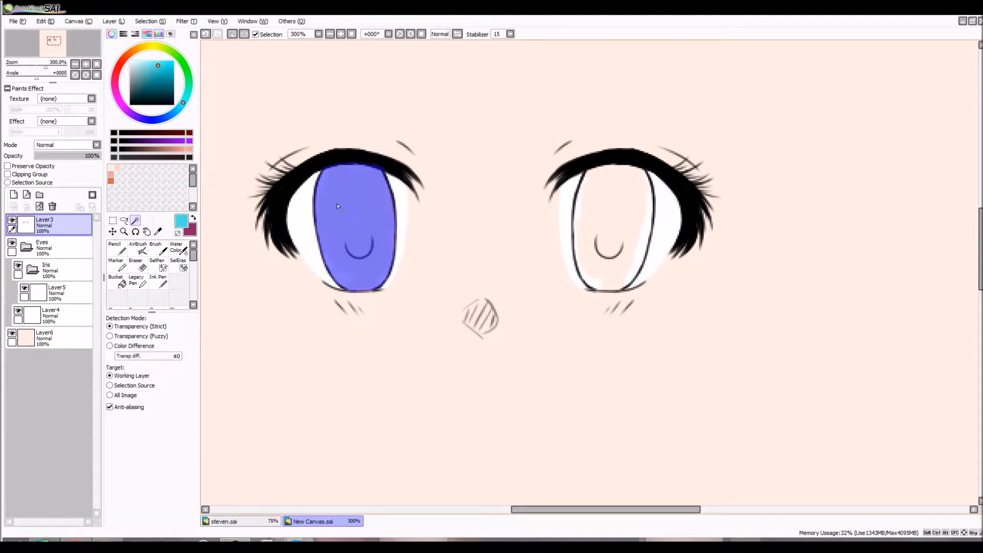
left_click(599, 209)
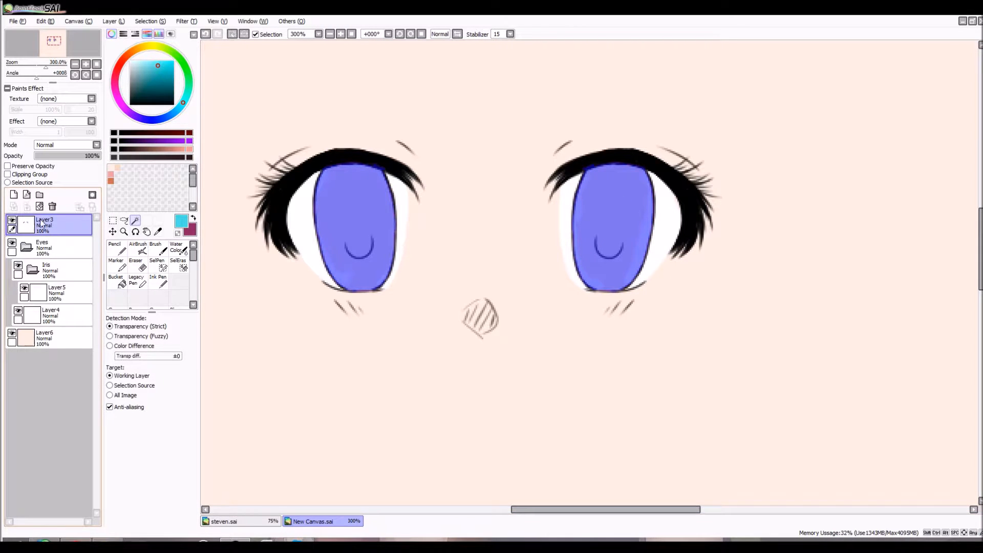
Step: Fill the selected irises with cyan on Layer5 using the Bucket, and clear the selection
left_click(66, 292)
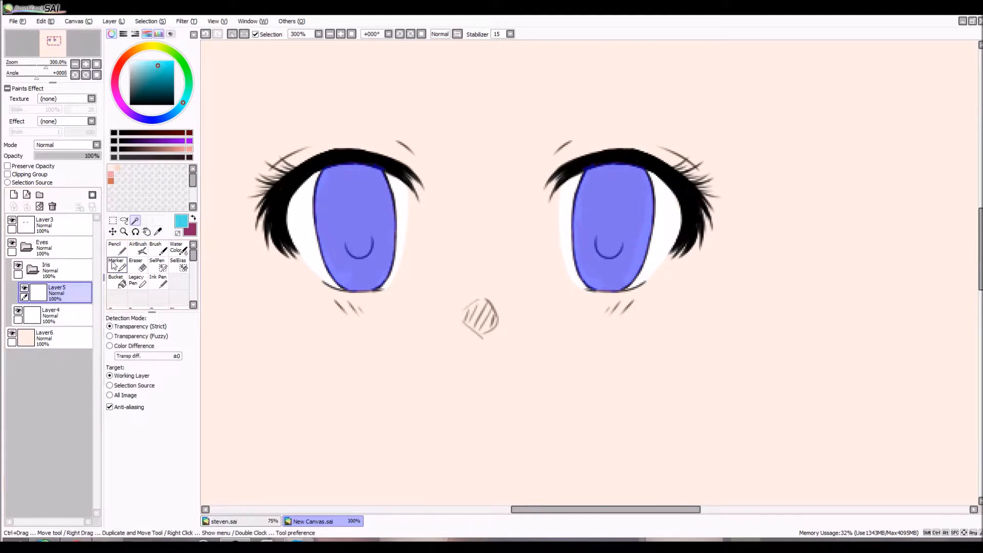
left_click(116, 282)
left_click(382, 205)
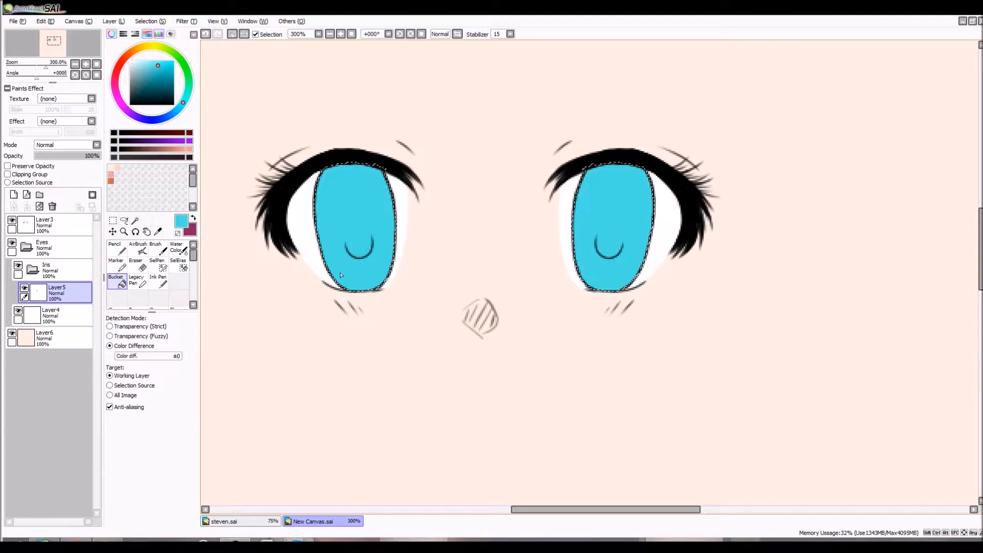
key("m")
key("ctrl+d")
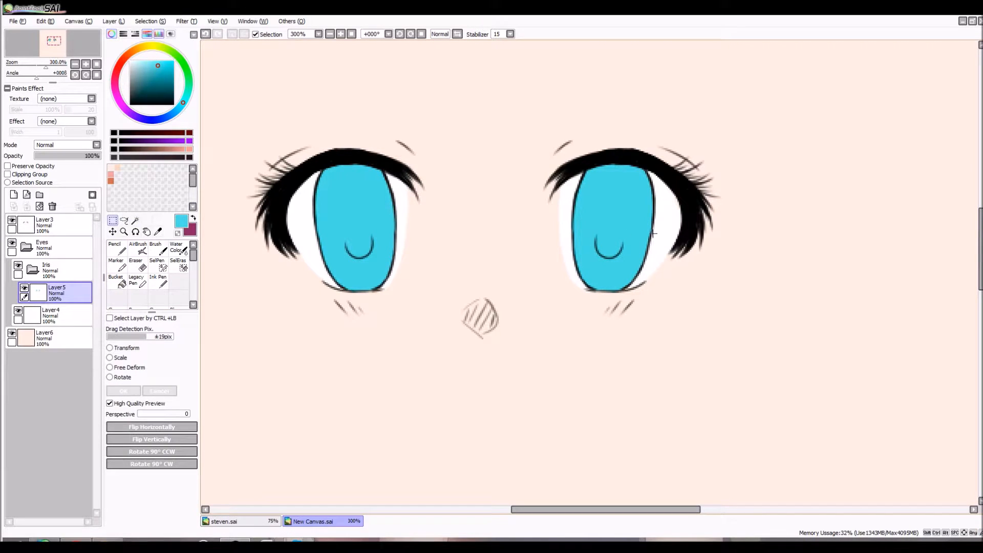
Step: Undo the last change on Layer4 and inspect the coloured eyes up close
scroll(542, 219, "down", 4)
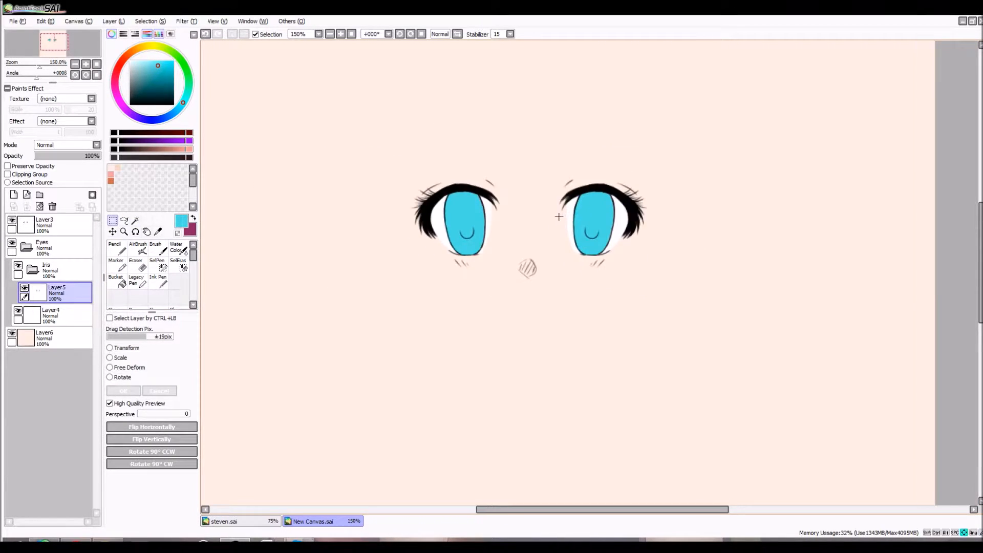
scroll(601, 281, "up", 2)
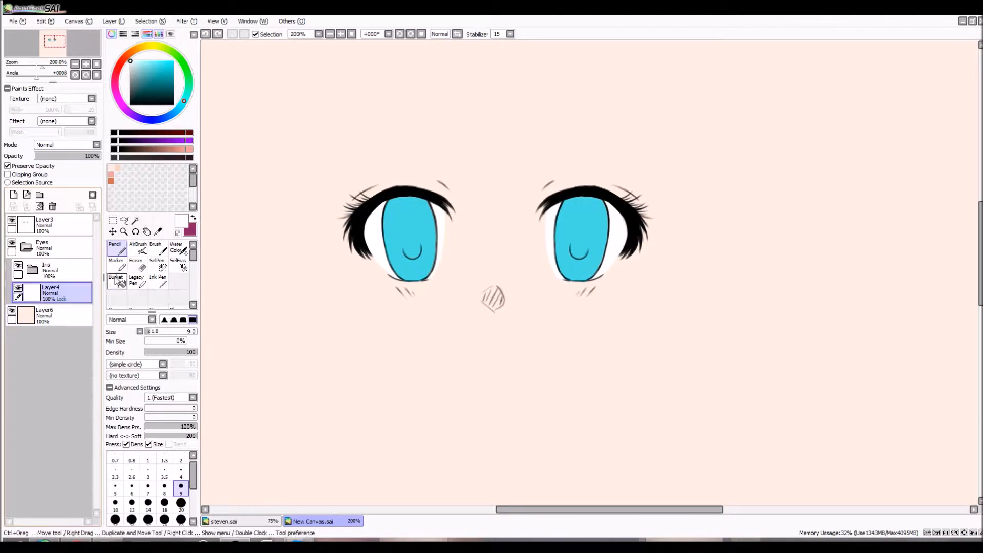
key("ctrl+z")
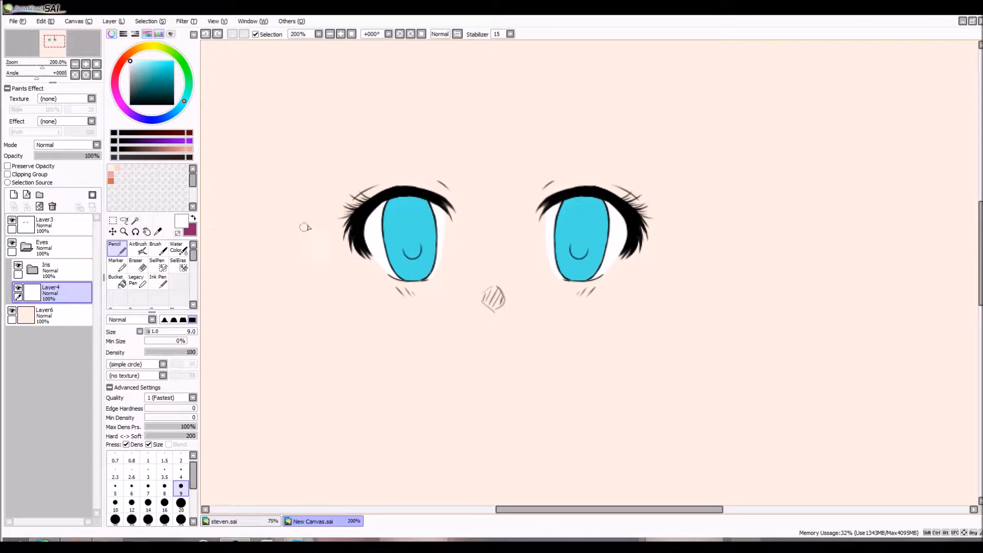
scroll(615, 218, "up", 3)
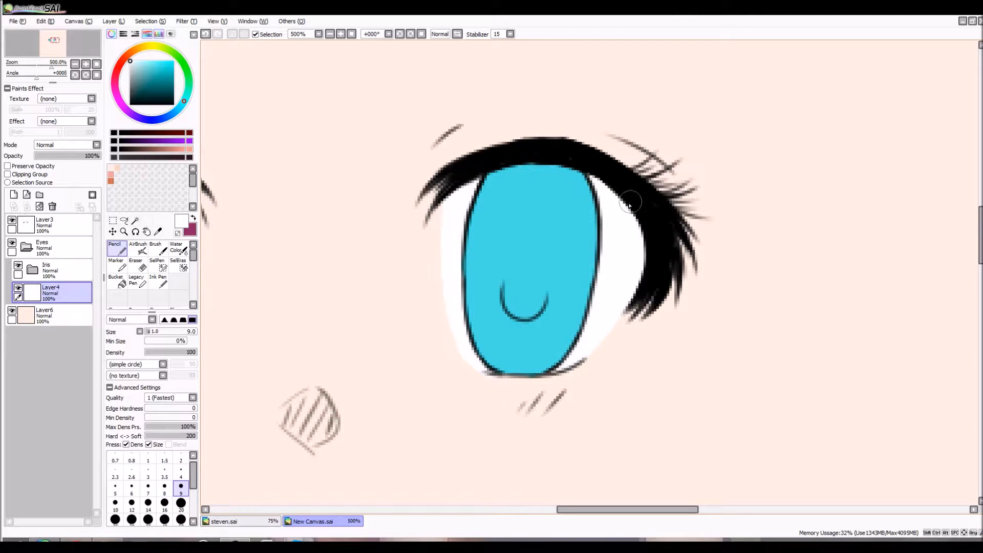
scroll(625, 205, "down", 5)
scroll(625, 207, "up", 2)
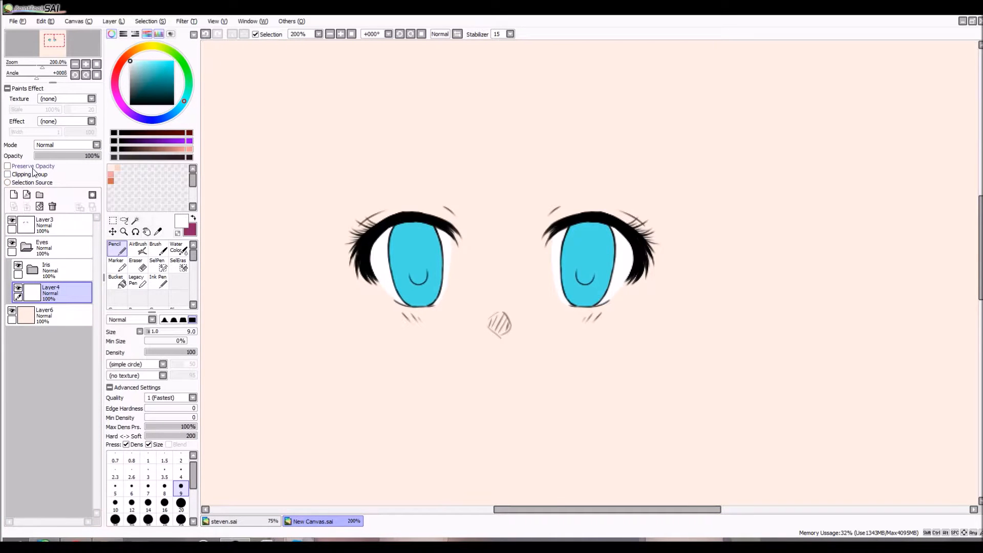
Step: Preserve opacity on Layer4 and shade the upper part of the left eye's white in muted grey-teal with the size 9 Pencil
left_click(50, 168)
left_click(137, 72)
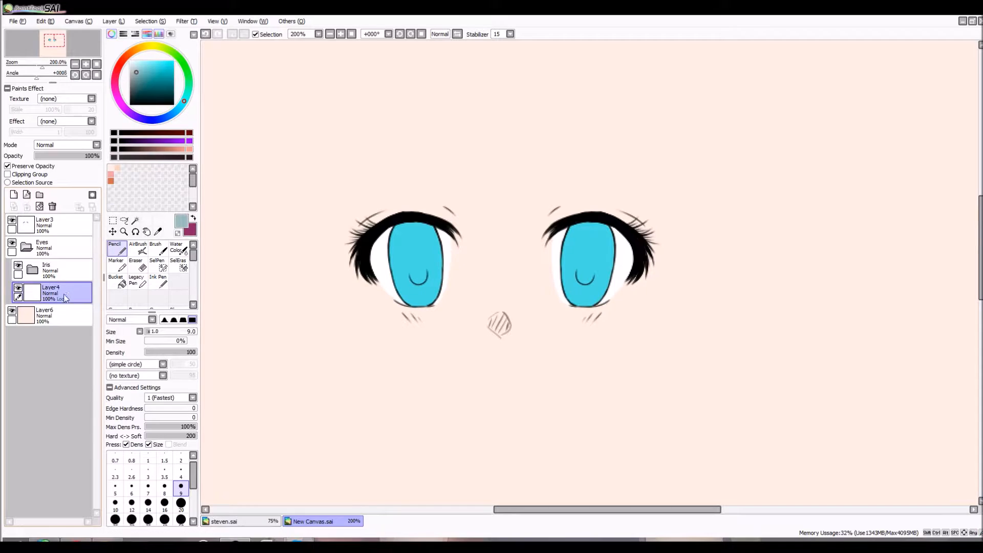
left_click_drag(373, 263, 450, 259)
key("ctrl+z")
left_click_drag(373, 268, 450, 266)
mouse_move(390, 258)
left_mouse_down()
mouse_move(370, 244)
mouse_move(403, 224)
mouse_move(468, 229)
mouse_move(441, 226)
mouse_move(424, 240)
mouse_move(449, 258)
left_mouse_up()
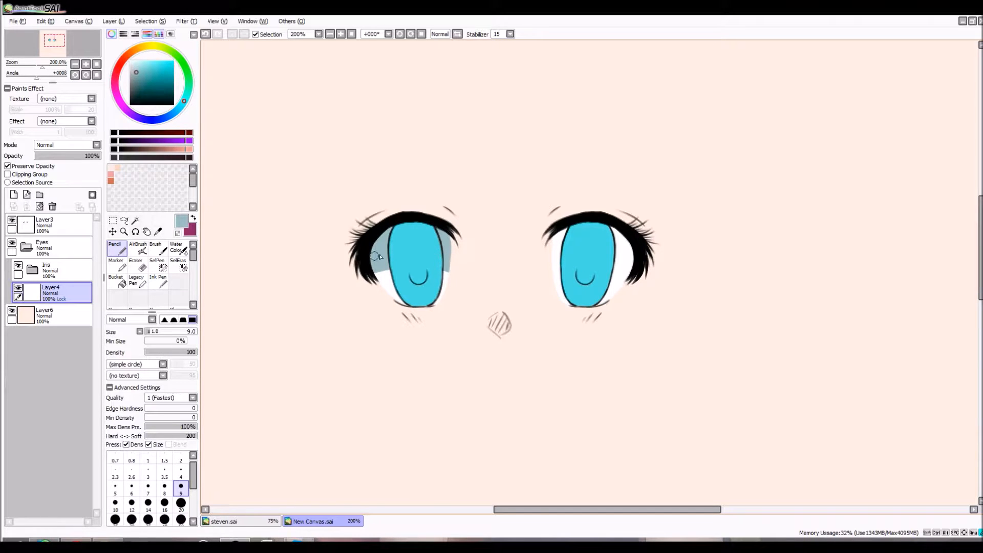
Step: Shade the upper part of the right eye's white in the same grey-teal on both sides of the iris
mouse_move(556, 260)
left_mouse_down()
mouse_move(536, 269)
mouse_move(556, 256)
mouse_move(545, 244)
mouse_move(560, 235)
left_mouse_up()
left_click_drag(604, 265, 639, 275)
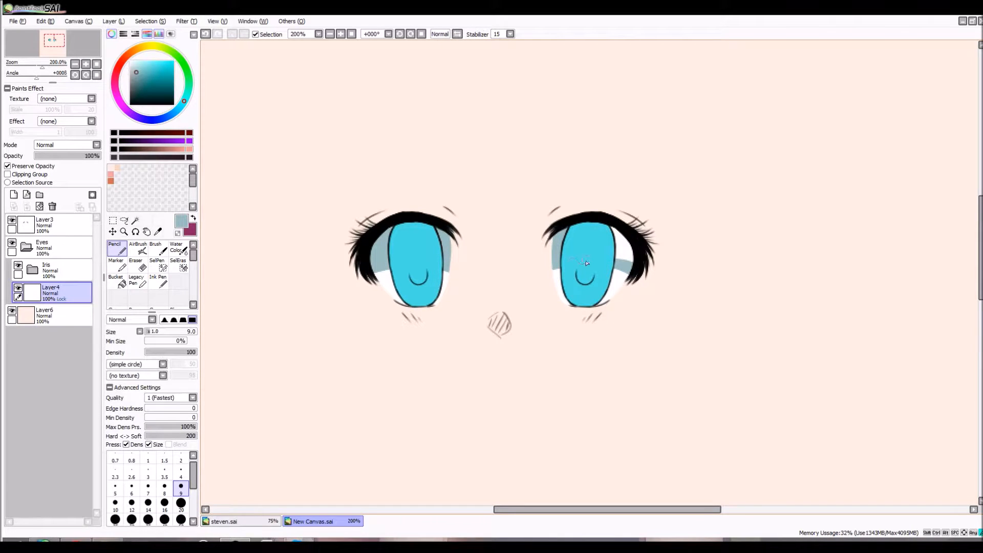
mouse_move(635, 252)
left_mouse_down()
mouse_move(600, 256)
mouse_move(622, 263)
mouse_move(619, 249)
mouse_move(636, 236)
left_mouse_up()
Step: Soften the lower edge of the grey-teal shading in both eye whites with the Blur tool at size 50
left_click(194, 305)
left_click(179, 297)
mouse_move(397, 269)
left_mouse_down()
mouse_move(329, 263)
mouse_move(336, 281)
mouse_move(386, 279)
left_mouse_up()
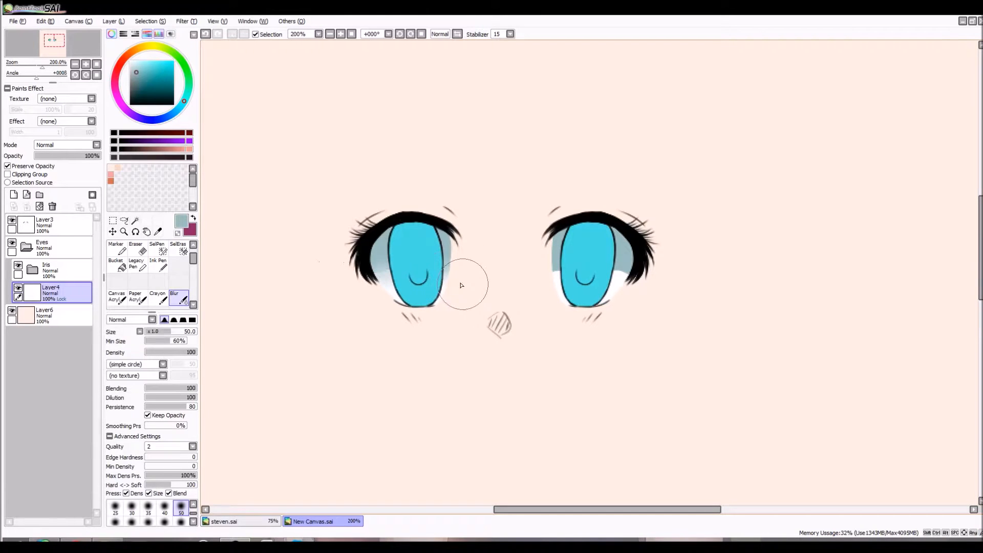
mouse_move(472, 280)
left_mouse_down()
mouse_move(600, 269)
mouse_move(537, 285)
mouse_move(628, 285)
mouse_move(547, 275)
mouse_move(644, 292)
mouse_move(557, 262)
left_mouse_up()
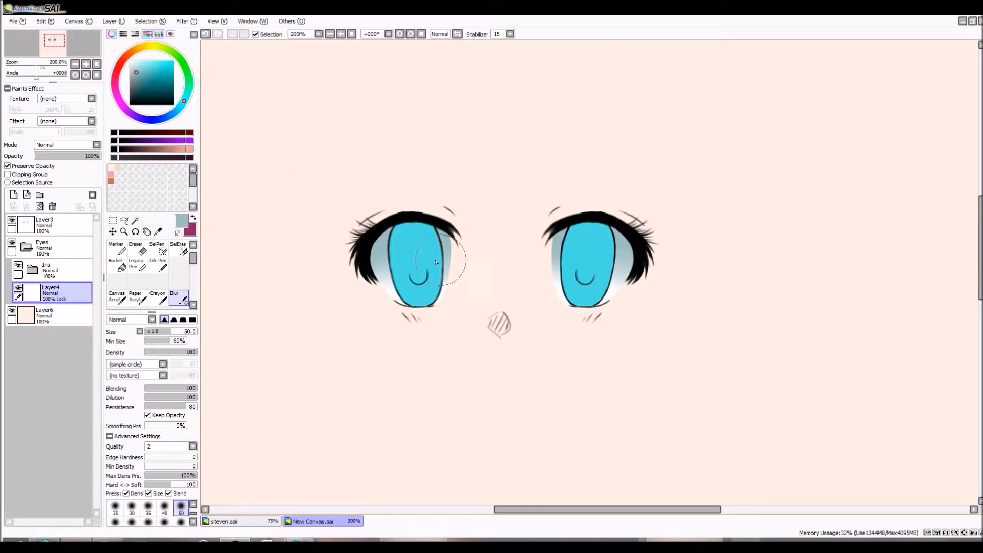
Step: Add darker teal shadow under the upper lids in both eye whites with the Pencil and blend it using Blur at size 20
left_click(140, 78)
key("n")
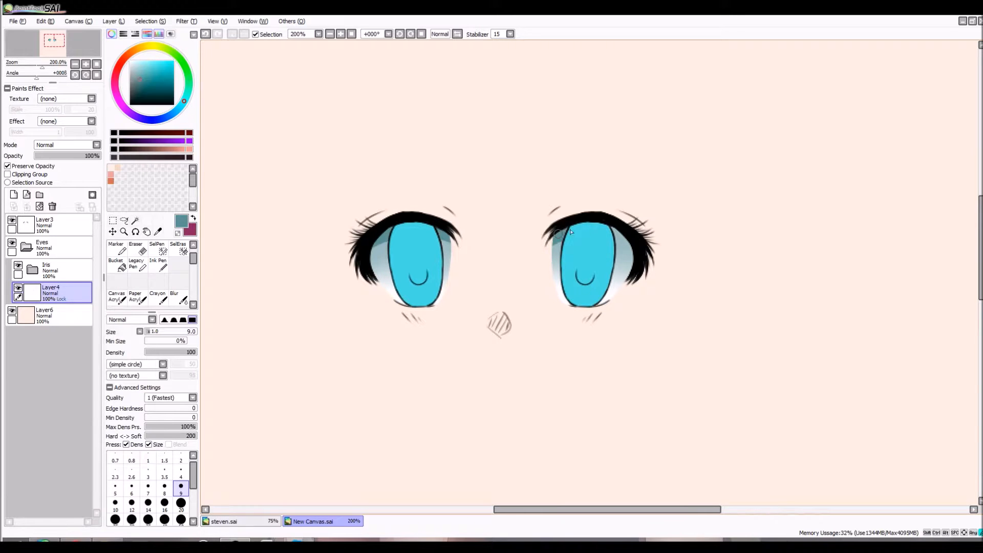
left_click_drag(614, 229, 632, 248)
key("b")
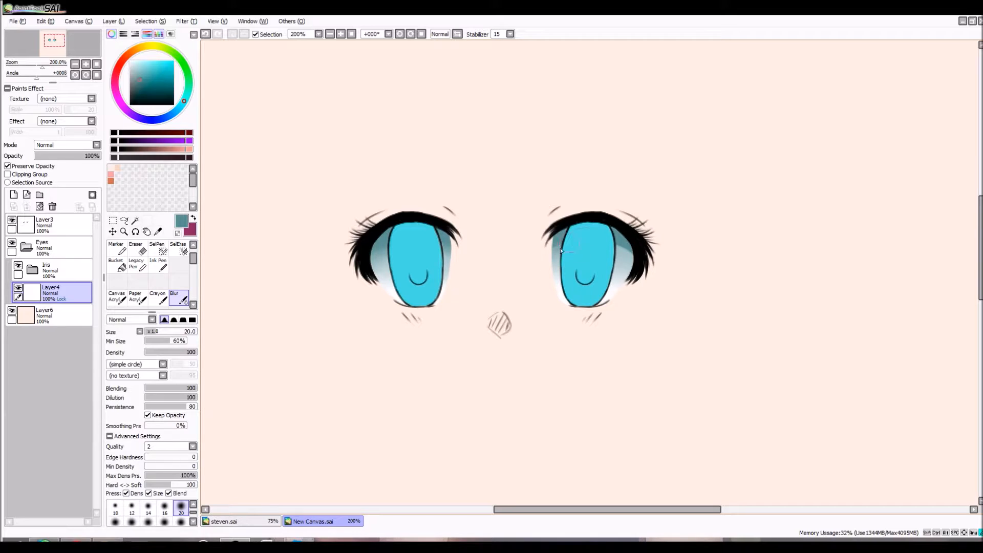
mouse_move(616, 246)
left_mouse_down()
mouse_move(638, 261)
mouse_move(601, 243)
left_mouse_up()
Step: Open the Iris folder, check Layer5 by toggling its visibility, and add a new layer above it as a clipping group
left_click(31, 271)
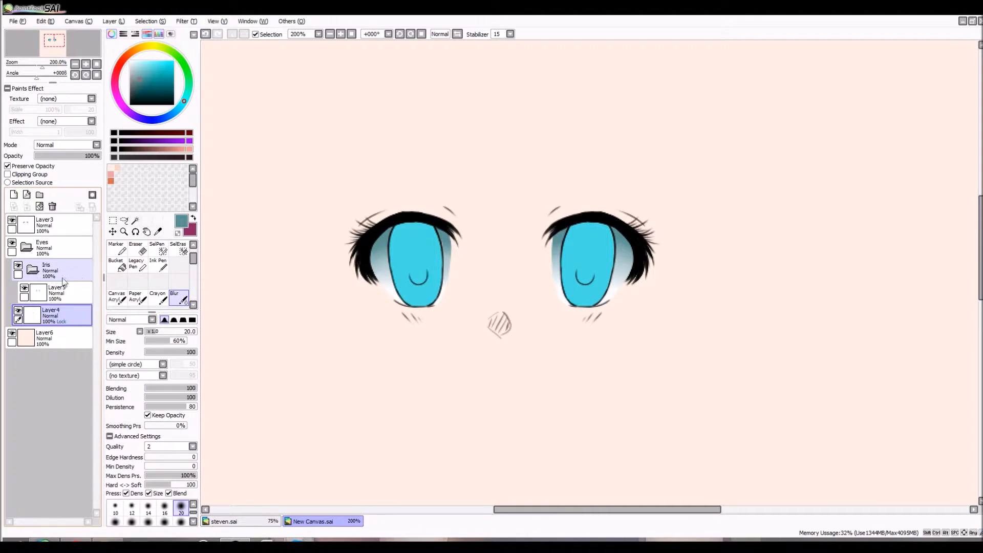
left_click(44, 296)
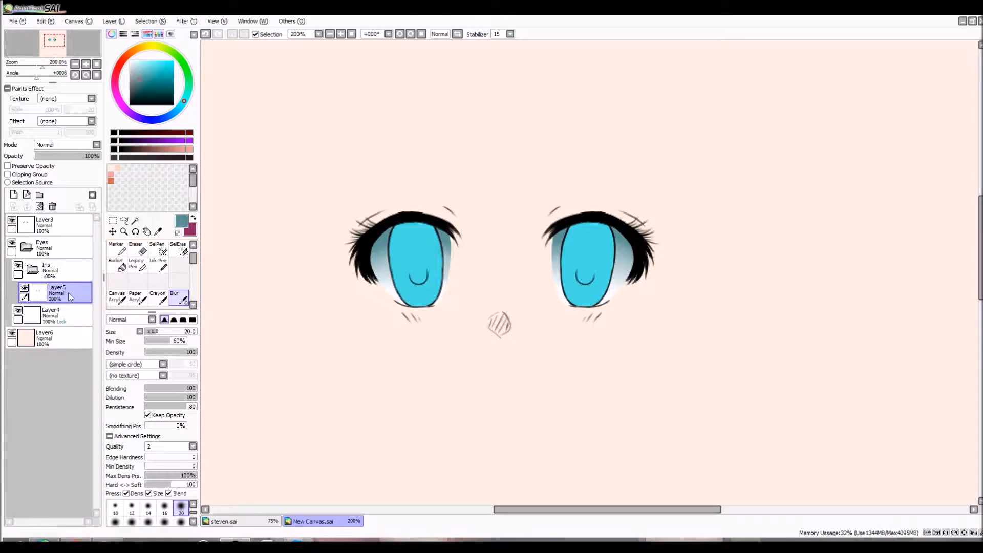
left_click(24, 288)
left_click(24, 289)
left_click(24, 289)
left_click(24, 289)
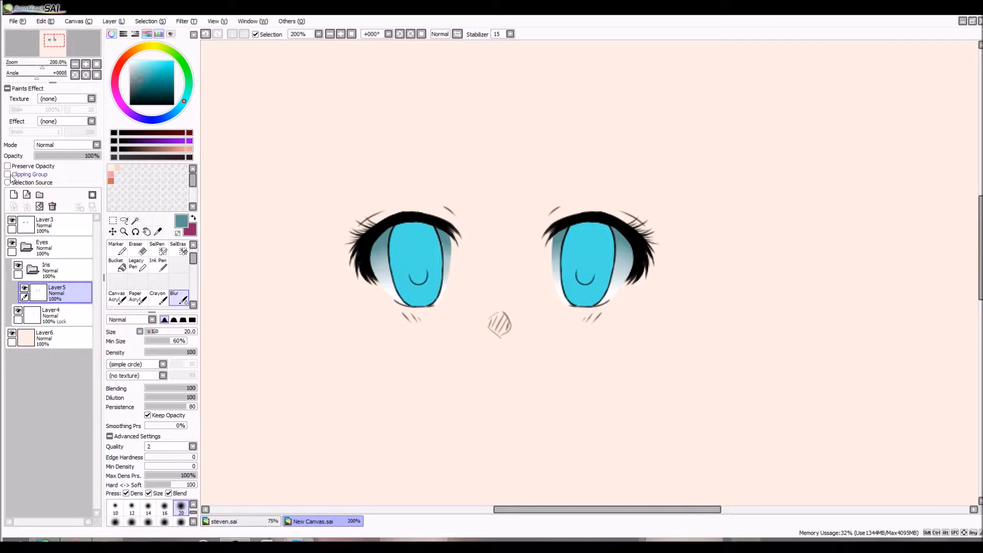
left_click(13, 195)
left_click(8, 174)
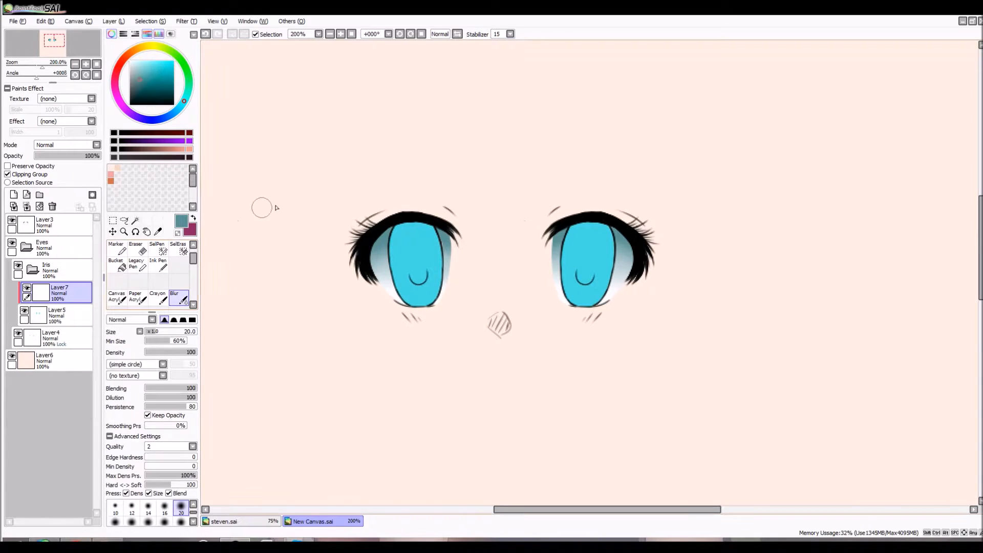
Step: Fill both pupils with a darker teal than the iris colour using the size 9 Pencil
left_click(419, 251, "alt")
key("n")
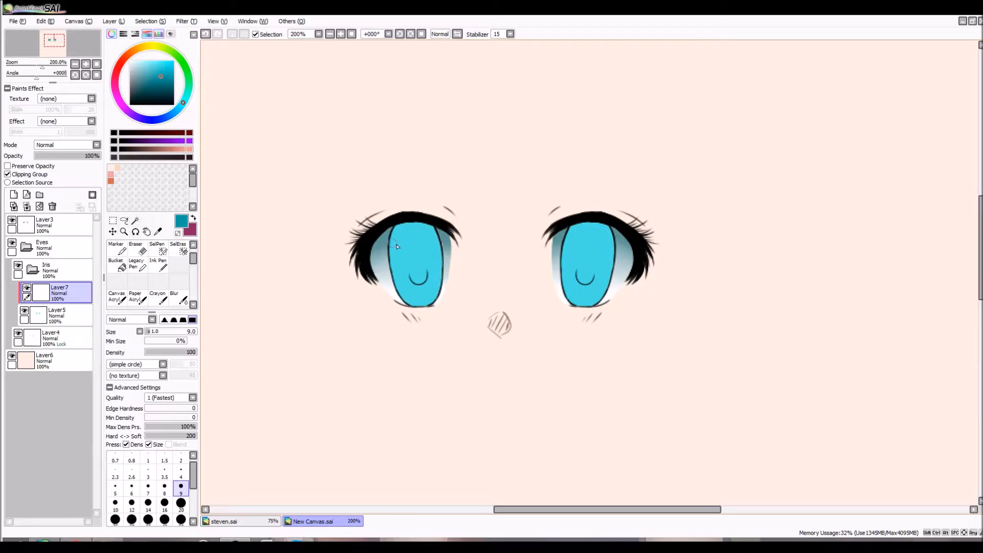
left_click_drag(422, 273, 421, 268)
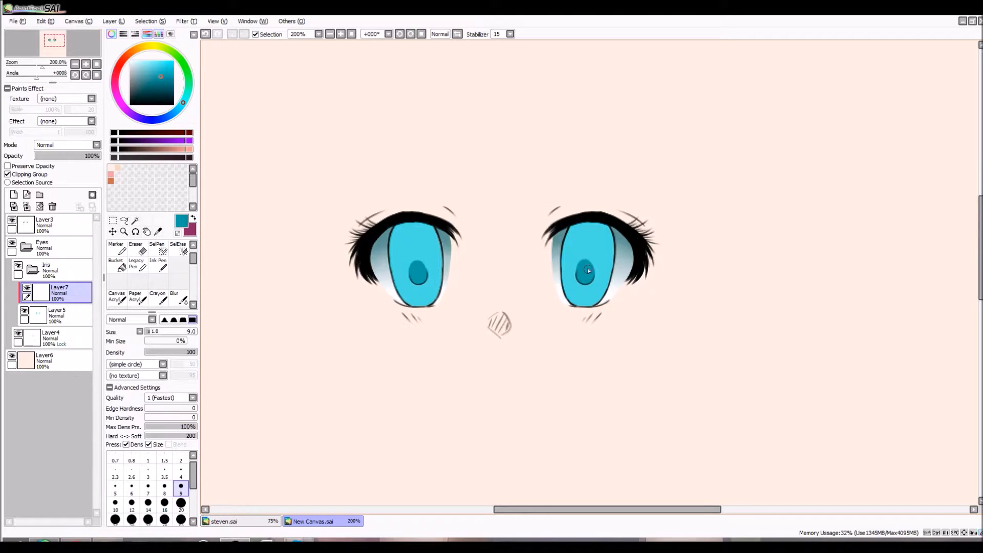
Step: Paint a darker teal rim along the inside edges of both irises, redoing the stroke that goes wrong
left_click_drag(395, 251, 397, 280)
left_click_drag(439, 253, 441, 267)
key("ctrl+z")
left_click_drag(435, 305, 427, 307)
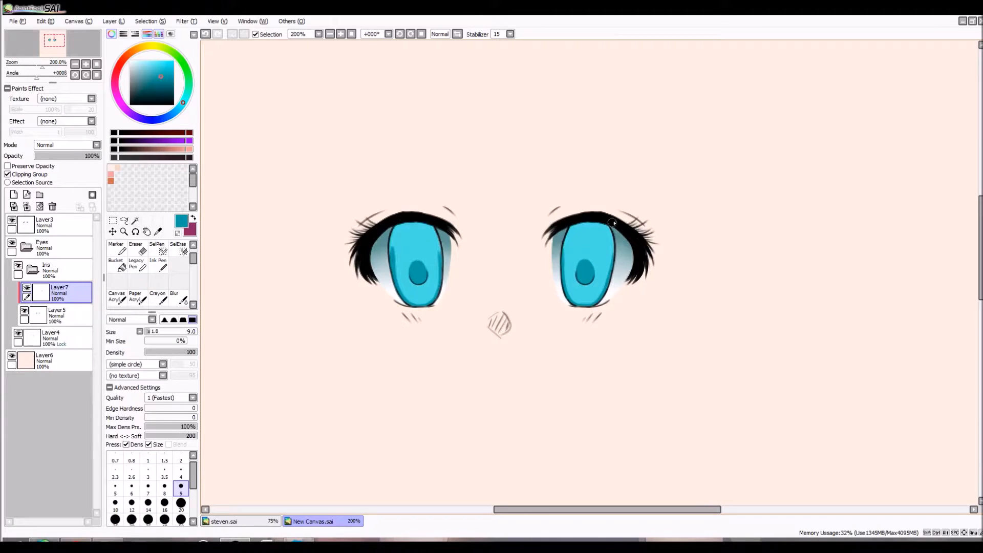
Step: Shade the upper part of both irises in darker teal with the AirBrush, starting at size 50 and enlarging it to 120
key("b")
left_click(183, 470)
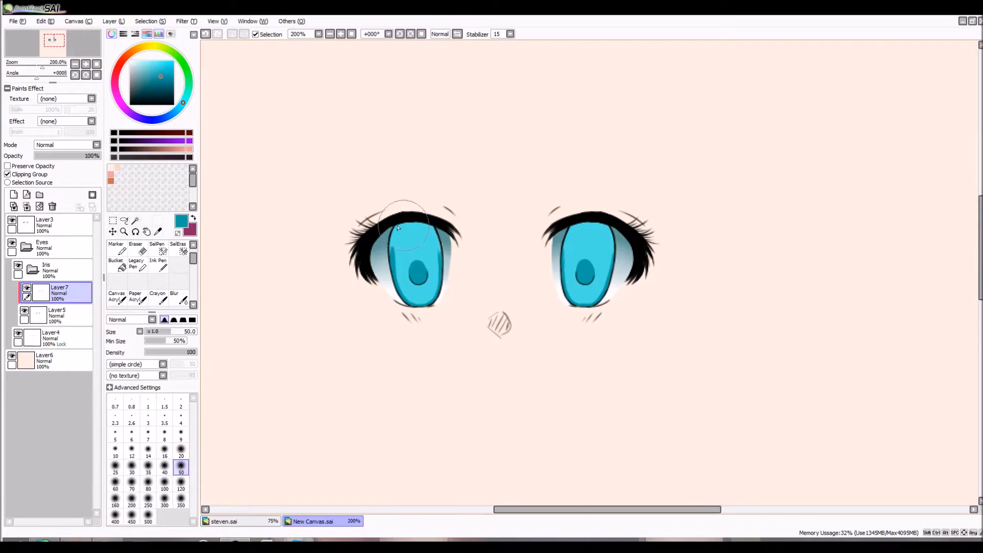
mouse_move(381, 238)
left_mouse_down()
mouse_move(420, 238)
mouse_move(369, 241)
mouse_move(446, 243)
mouse_move(374, 256)
mouse_move(441, 252)
left_mouse_up()
left_click_drag(369, 263, 438, 263)
left_click(181, 484)
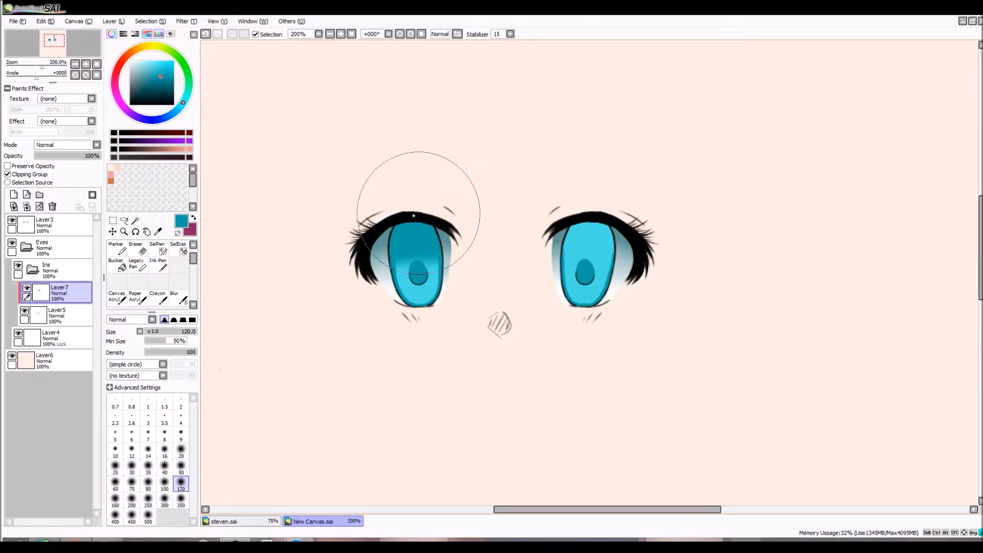
left_click_drag(381, 235, 438, 229)
left_click_drag(367, 253, 456, 231)
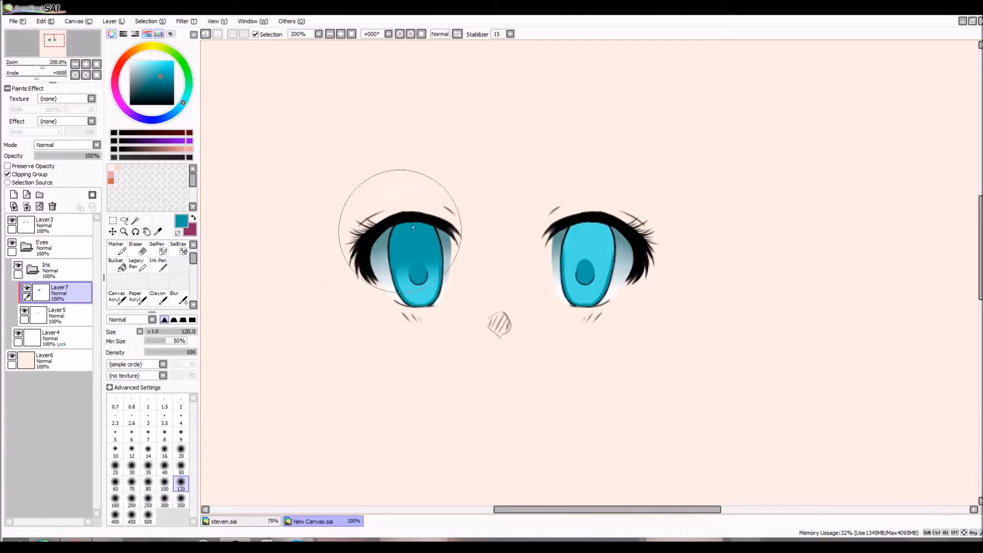
mouse_move(525, 233)
left_mouse_down()
mouse_move(625, 235)
mouse_move(565, 223)
mouse_move(649, 241)
mouse_move(549, 218)
mouse_move(646, 230)
mouse_move(520, 236)
mouse_move(654, 221)
mouse_move(685, 231)
mouse_move(740, 186)
left_mouse_up()
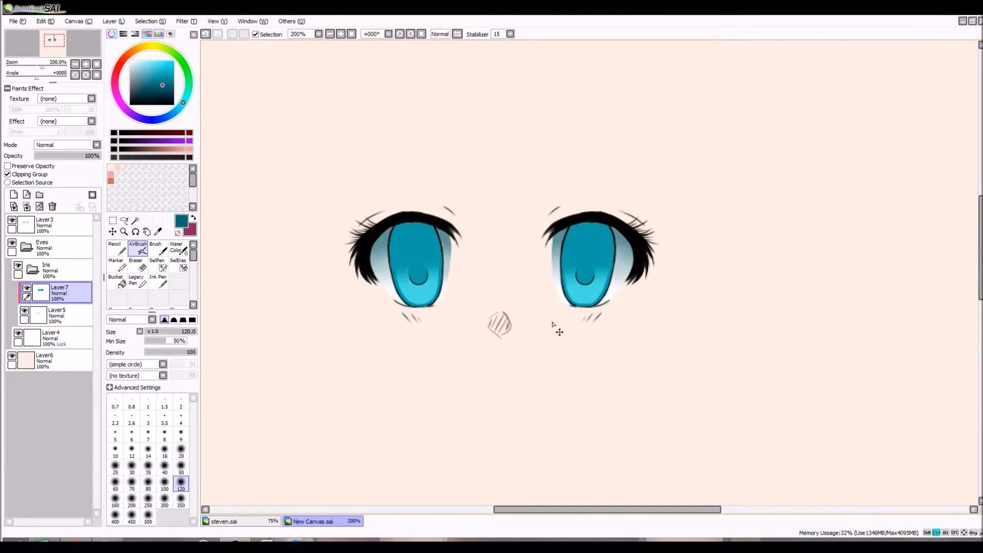
Step: Add another clipped layer and outline the upper part of the right pupil in deep teal with the size 4 Ink Pen
key("ctrl+shift+n")
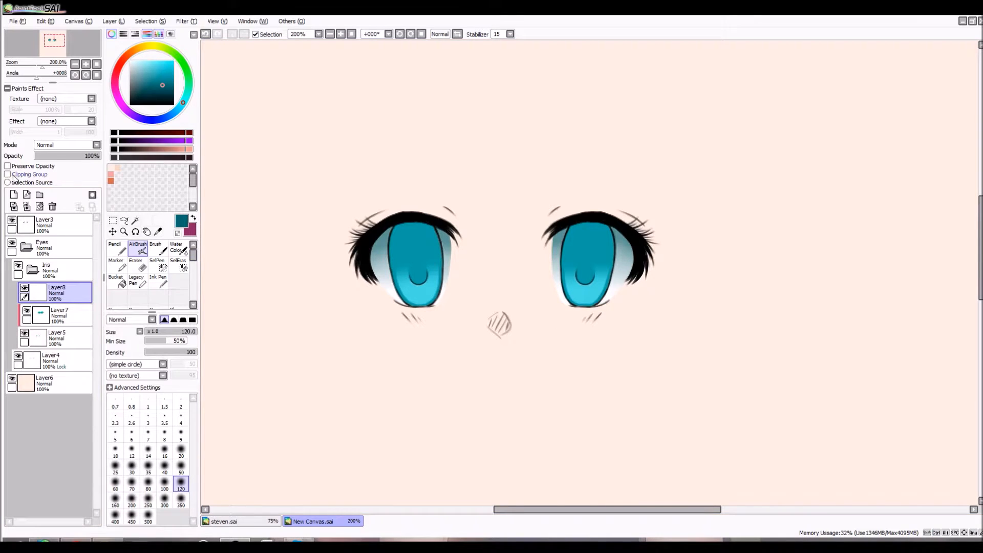
key("n")
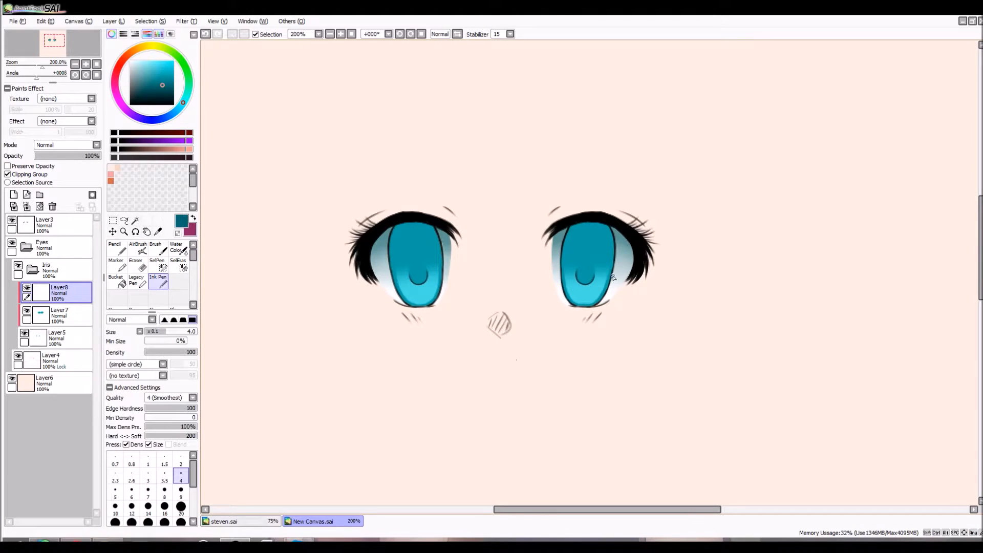
scroll(584, 273, "up", 3)
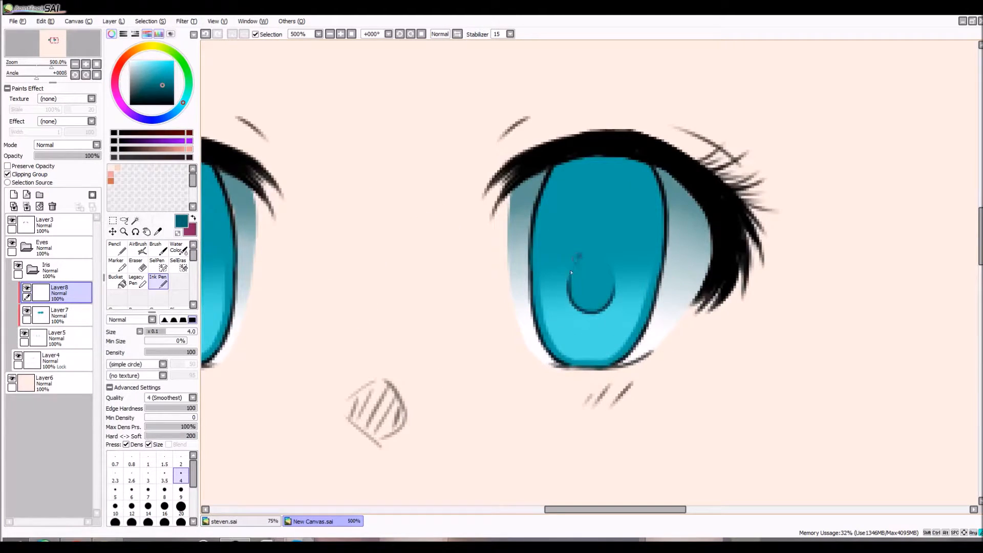
left_click_drag(571, 273, 569, 278)
key("Left")
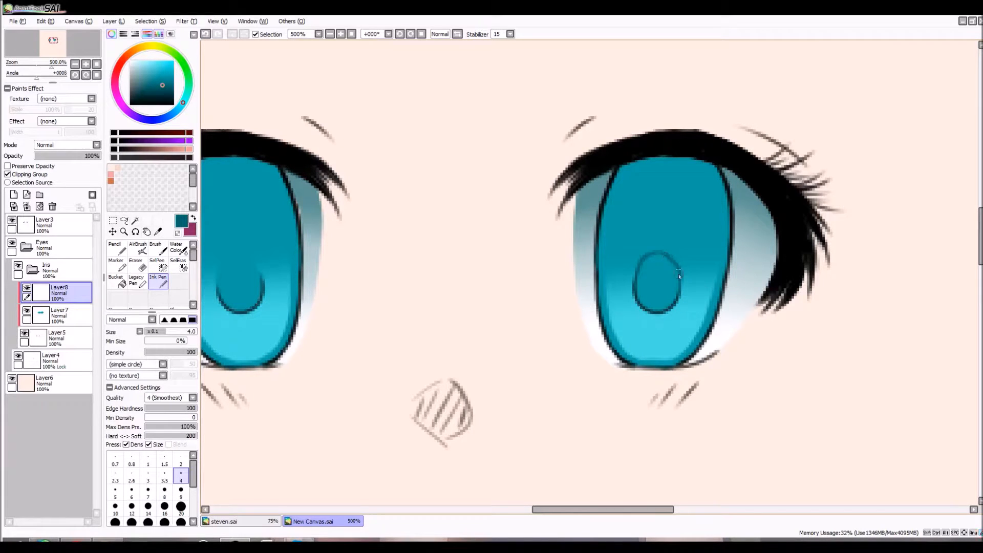
key("ctrl+z")
left_click_drag(661, 253, 681, 267)
Step: Outline the upper part of the left pupil in deep teal with the size 4 Ink Pen, undoing a stray stroke
key("Left")
key("Left")
key("Left")
key("Left")
key("Left")
key("Left")
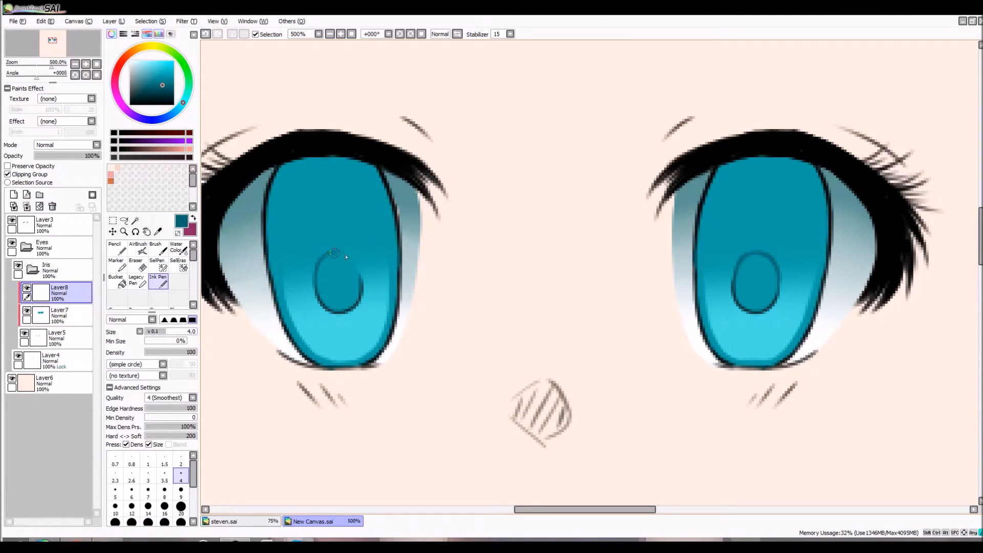
key("ctrl+z")
Step: Airbrush deep teal over the top of both irises on Layer8 at size 120
scroll(403, 227, "down", 6)
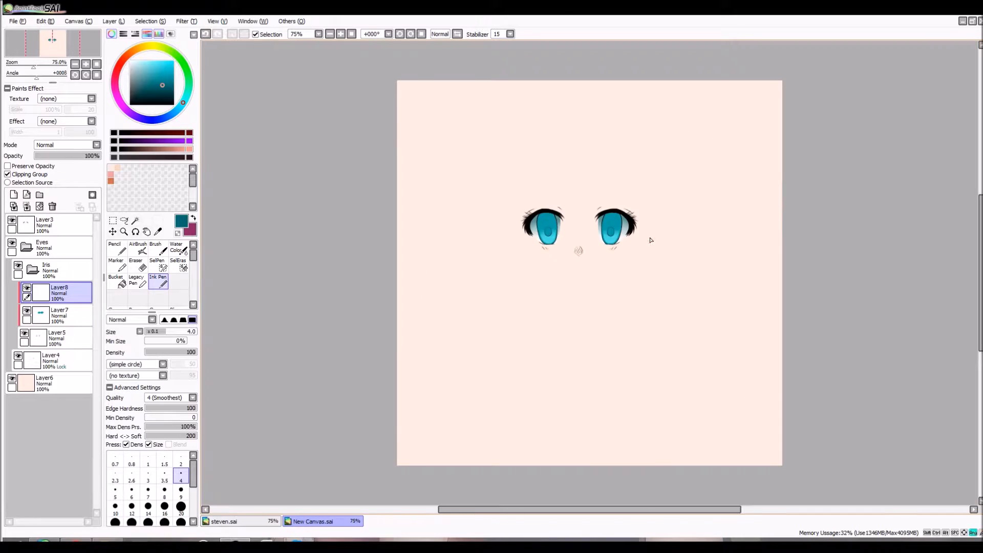
scroll(648, 235, "up", 2)
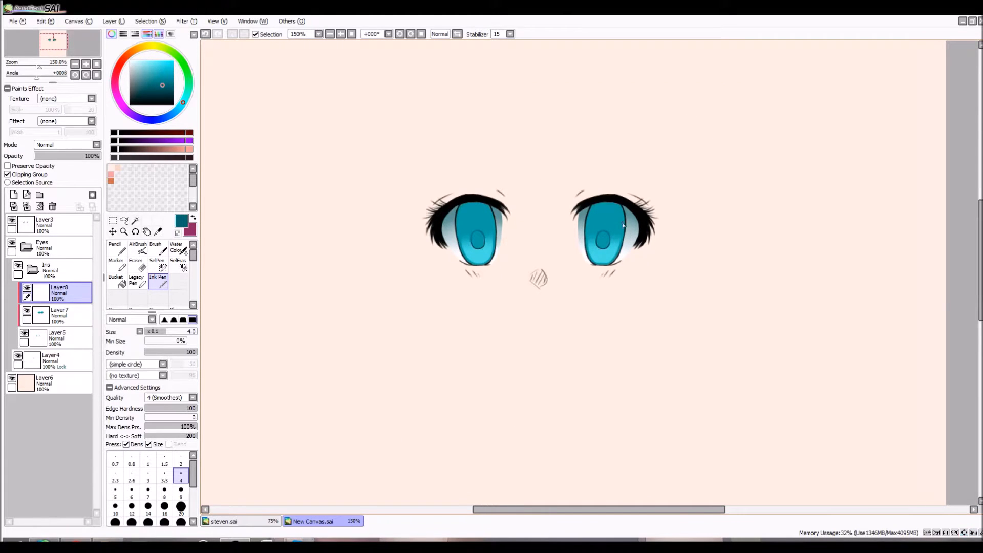
scroll(626, 236, "up", 2)
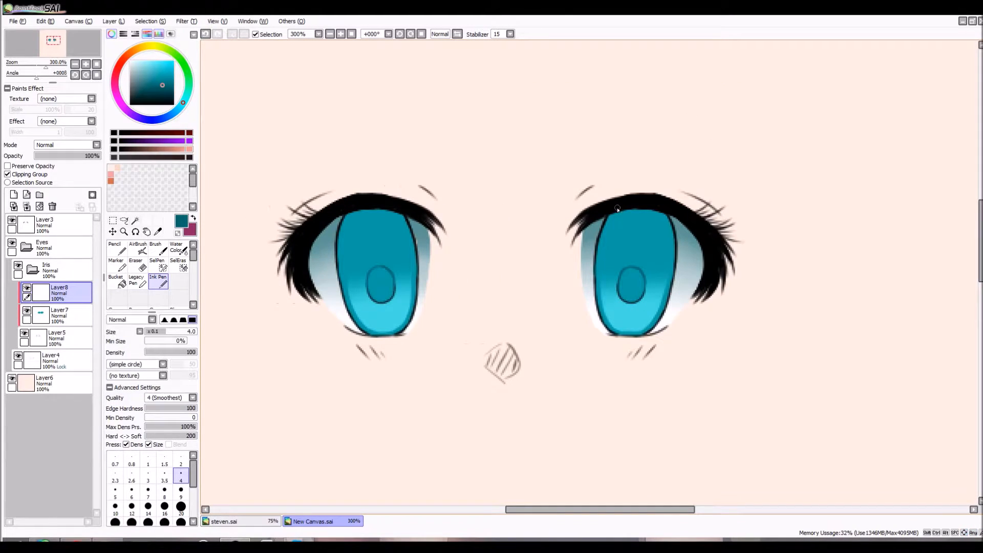
key("v")
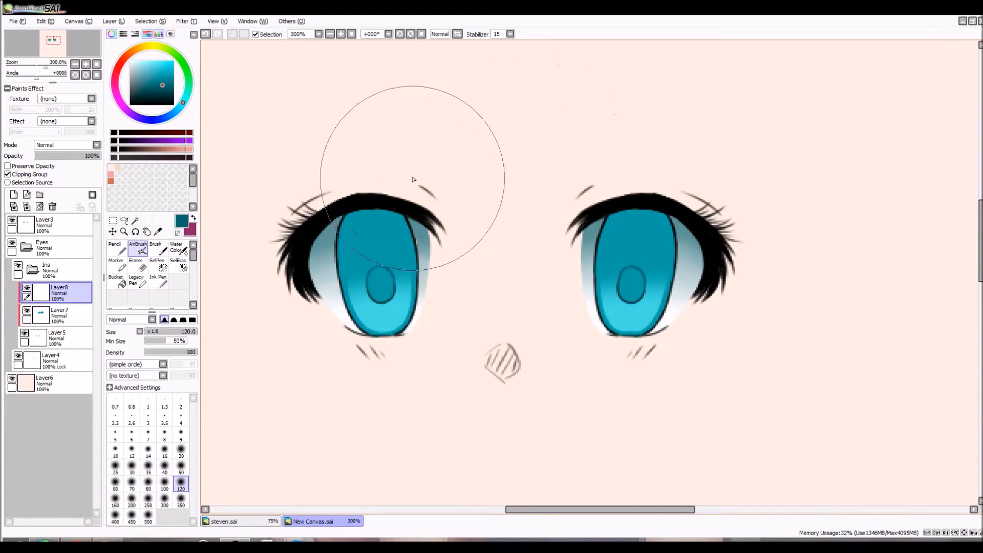
mouse_move(341, 193)
left_mouse_down()
mouse_move(304, 237)
mouse_move(374, 226)
left_mouse_up()
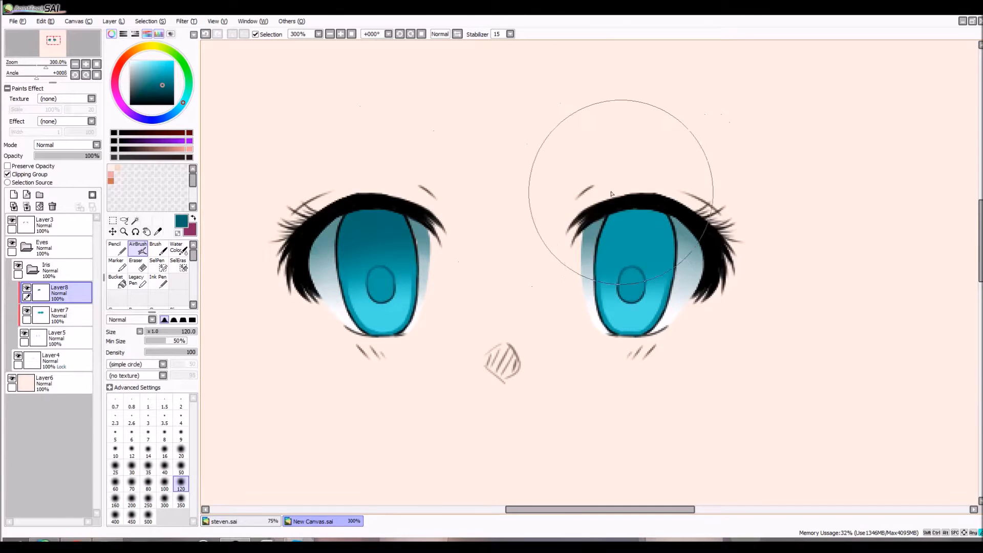
left_click_drag(614, 158, 698, 193)
mouse_move(551, 215)
left_mouse_down()
mouse_move(716, 234)
mouse_move(677, 193)
mouse_move(535, 216)
mouse_move(676, 167)
mouse_move(559, 217)
mouse_move(651, 186)
mouse_move(525, 252)
mouse_move(689, 178)
left_mouse_up()
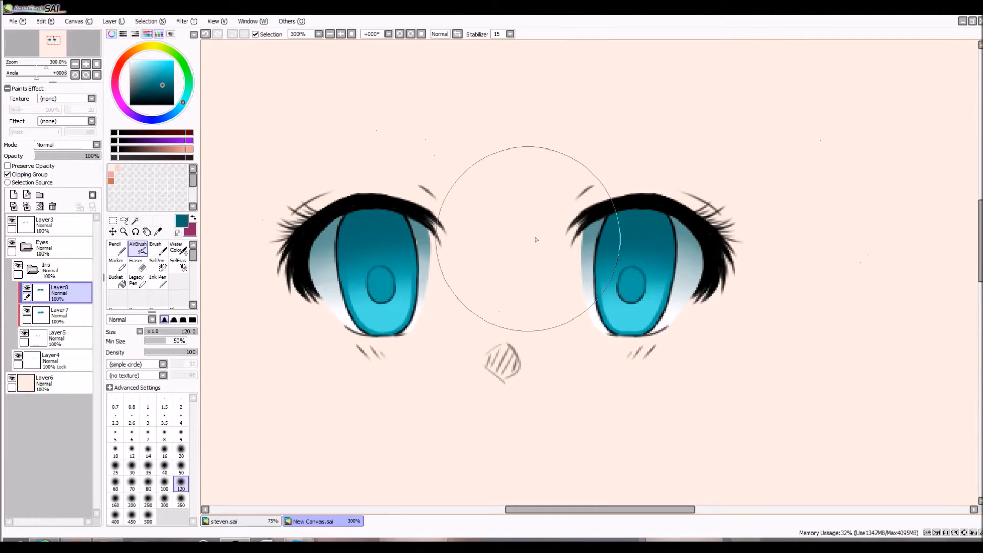
Step: Add a new clipped layer above Layer8 and airbrush very dark teal across the top of both irises at size 120
key("Home")
scroll(637, 220, "up", 4)
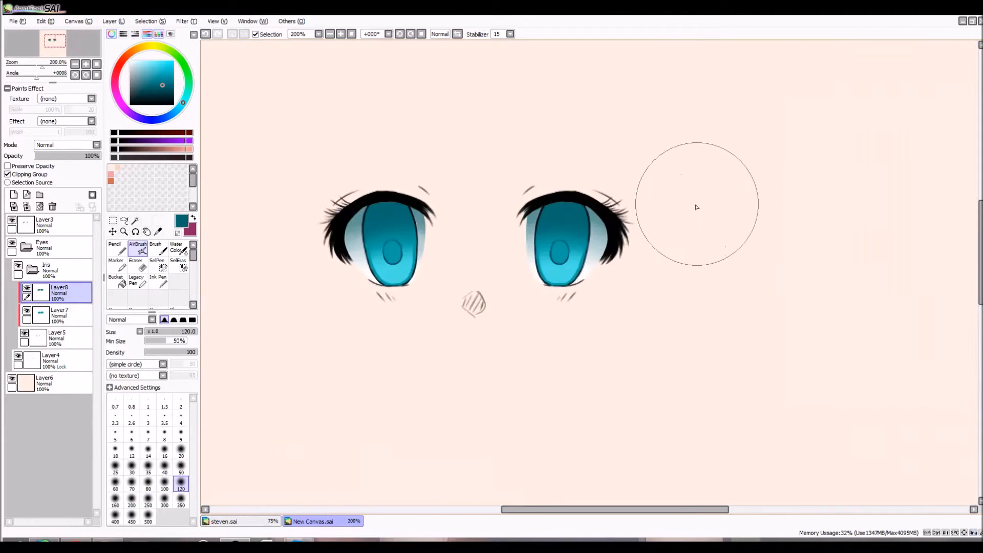
key("Left")
key("Left")
key("Left")
key("Left")
key("Left")
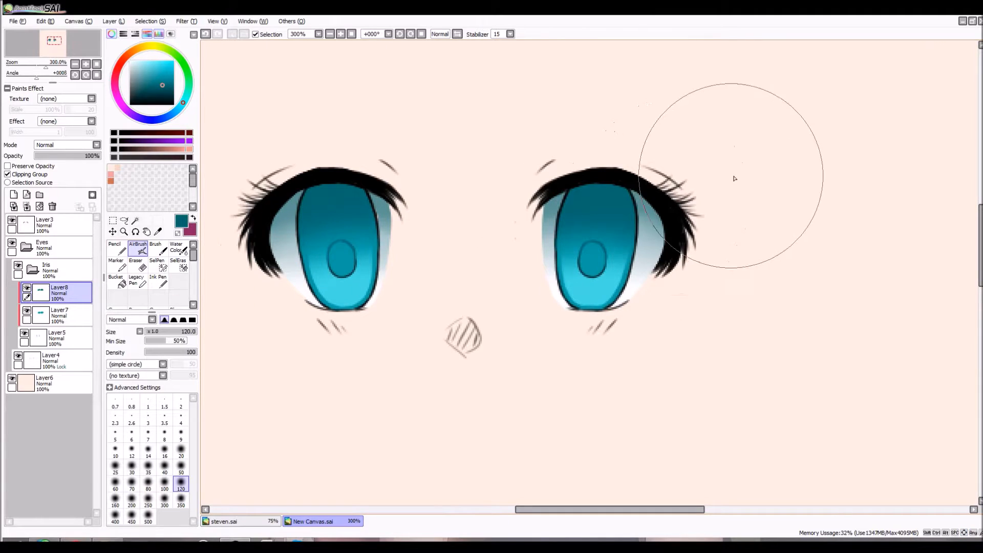
left_click(165, 92)
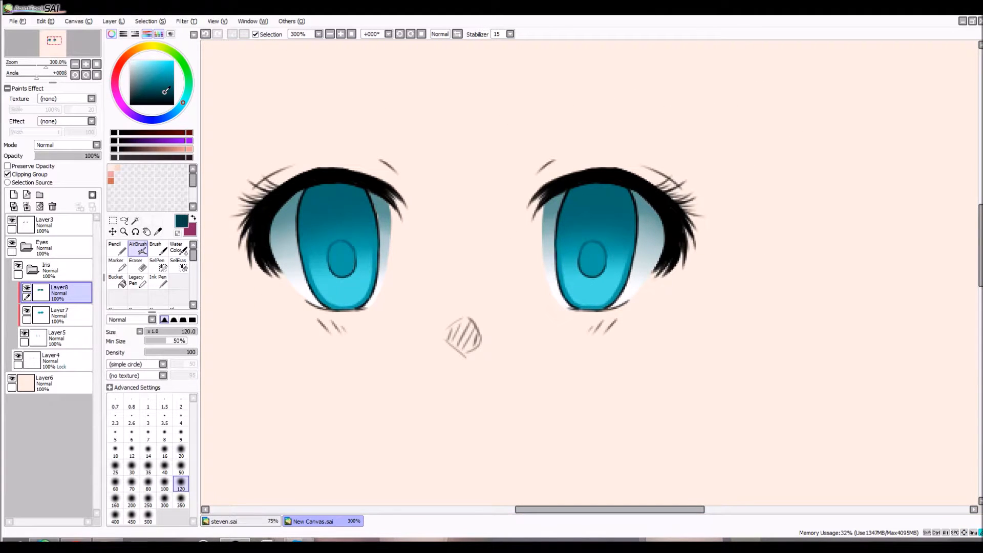
key("ctrl+shift+n")
key("ctrl+g")
mouse_move(295, 167)
left_mouse_down()
mouse_move(397, 153)
mouse_move(393, 140)
mouse_move(305, 136)
mouse_move(445, 132)
left_mouse_up()
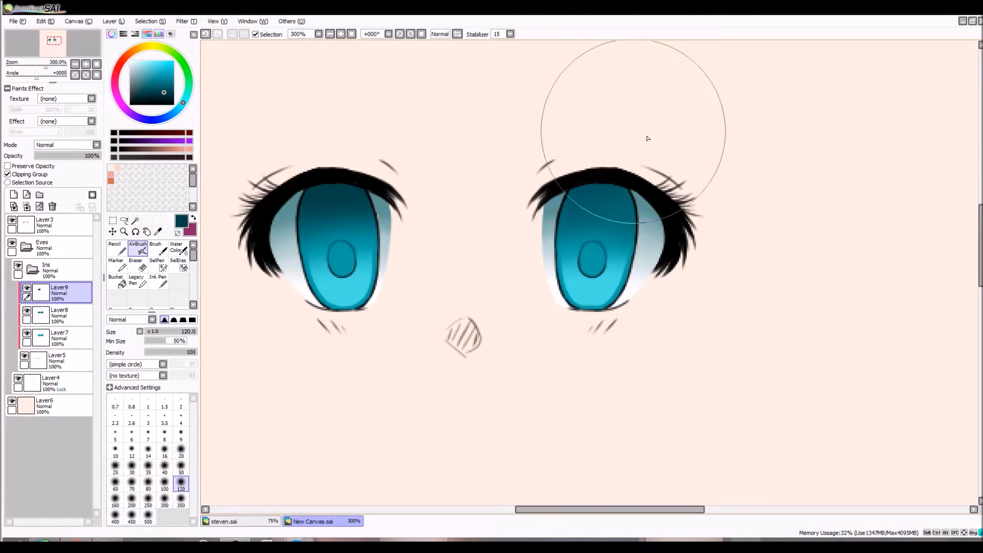
mouse_move(620, 140)
left_mouse_down()
mouse_move(540, 149)
mouse_move(727, 130)
mouse_move(654, 162)
left_mouse_up()
key("ctrl+z")
mouse_move(638, 164)
left_mouse_down()
mouse_move(654, 160)
mouse_move(481, 147)
left_mouse_up()
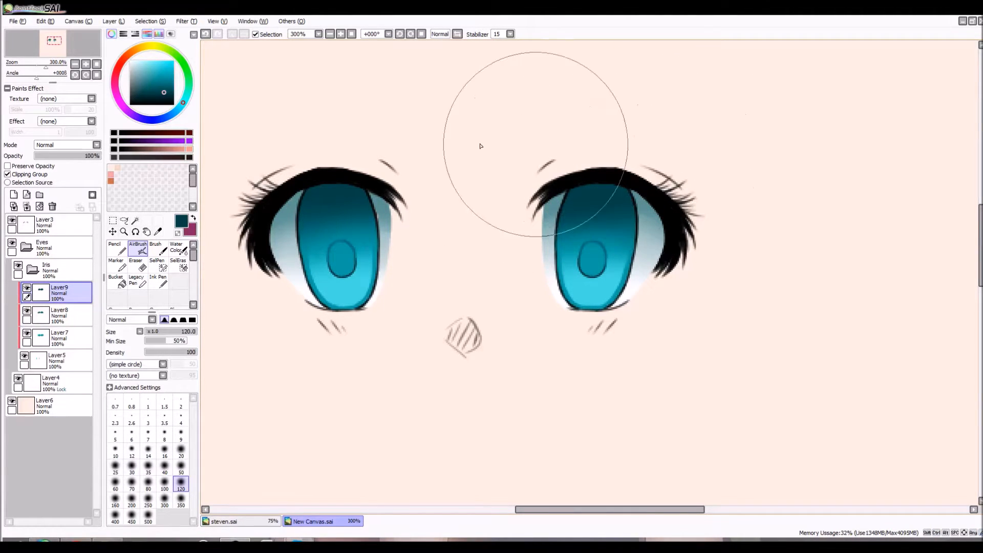
Step: Airbrush a darker near-black teal along the very top of both irises on Layer9 at size 50
left_click(168, 98)
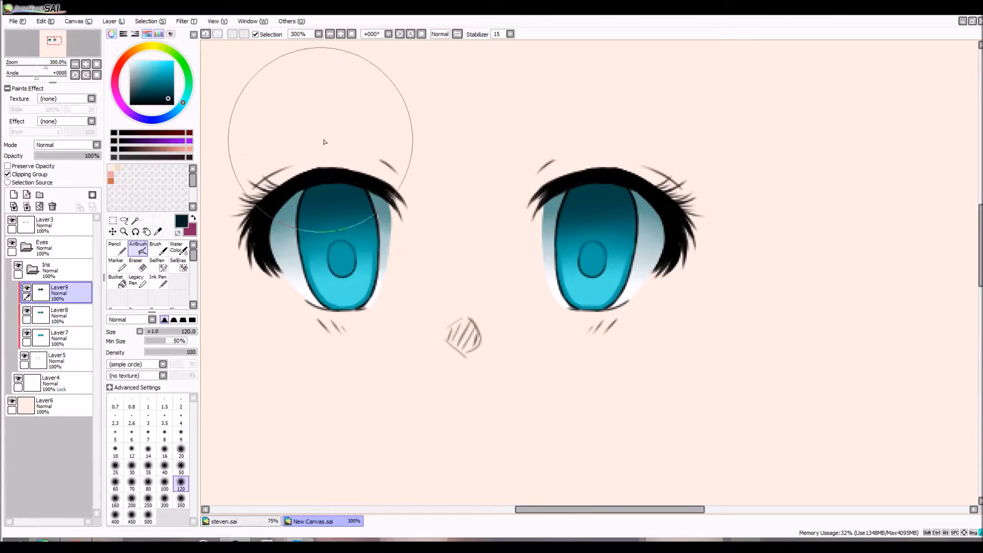
left_click(181, 467)
mouse_move(303, 170)
left_mouse_down()
mouse_move(345, 165)
mouse_move(310, 187)
mouse_move(274, 164)
mouse_move(329, 176)
mouse_move(333, 167)
left_mouse_up()
mouse_move(568, 162)
left_mouse_down()
mouse_move(637, 172)
mouse_move(618, 174)
mouse_move(604, 158)
left_mouse_up()
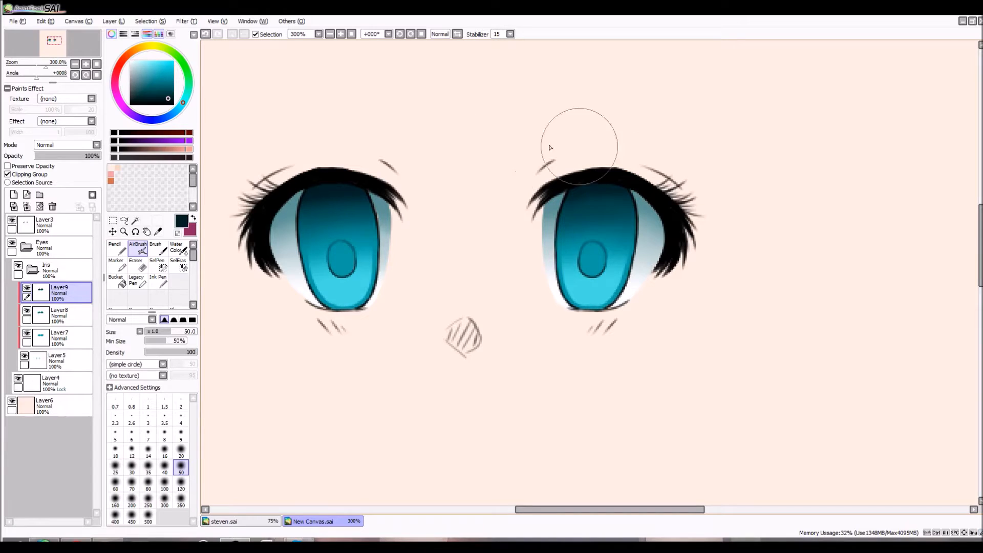
left_click(173, 104)
left_click_drag(286, 171, 333, 167)
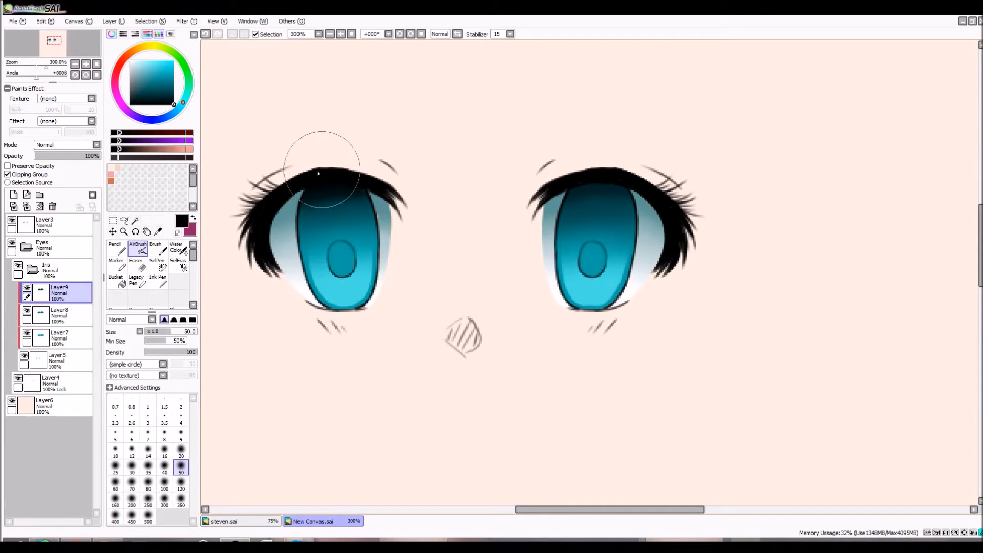
key("ctrl+z")
Step: Add a clipped layer above Layer9 and airbrush bright cyan over the lower part of both irises at size 50
key("Left")
key("Left")
key("Left")
key("Left")
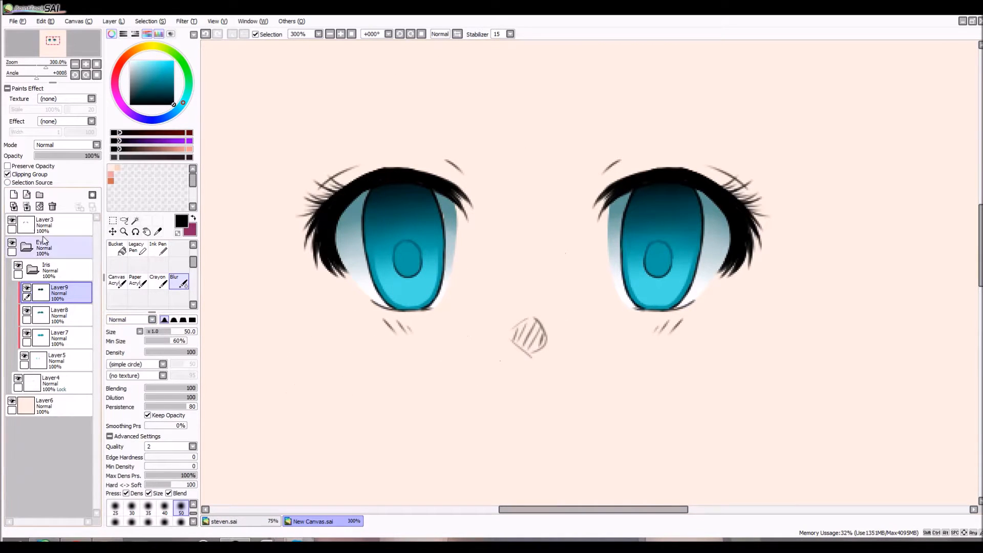
key("ctrl+shift+n")
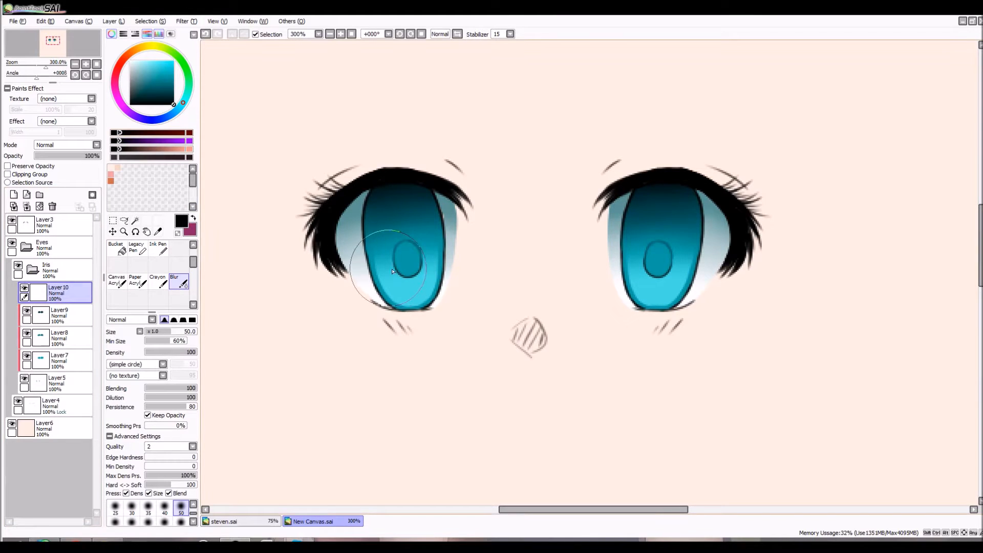
left_click_drag(147, 70, 230, 33)
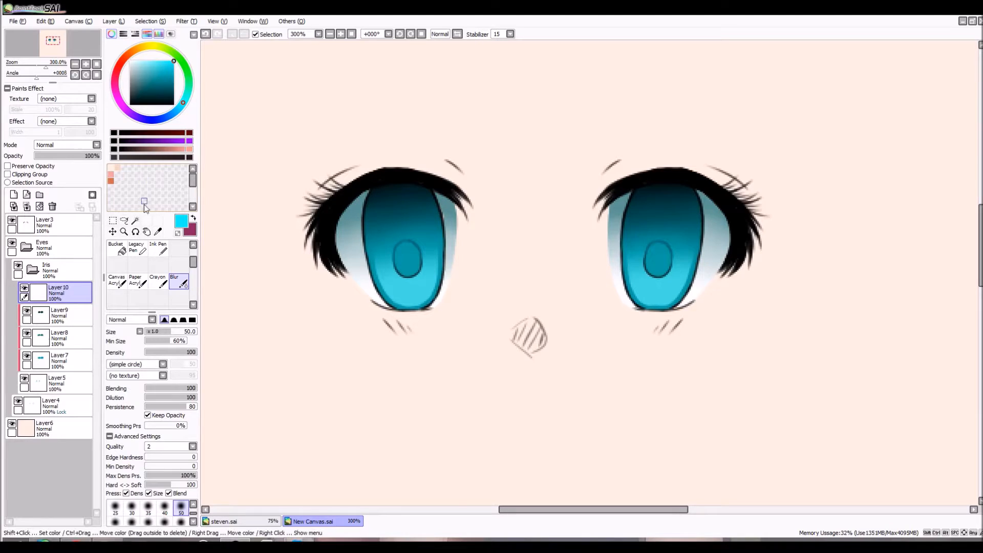
key("b")
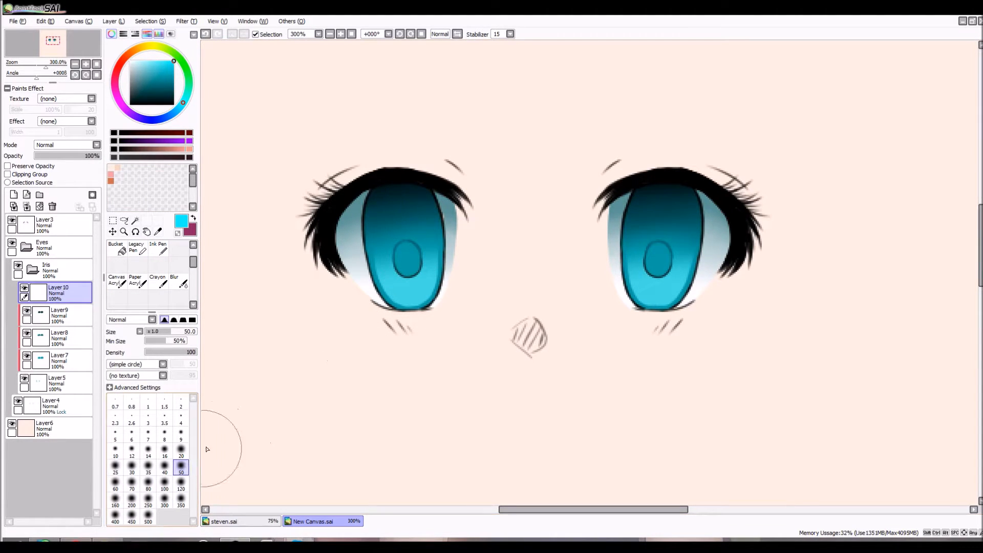
mouse_move(410, 302)
left_mouse_down()
mouse_move(405, 328)
mouse_move(381, 308)
mouse_move(462, 297)
left_mouse_up()
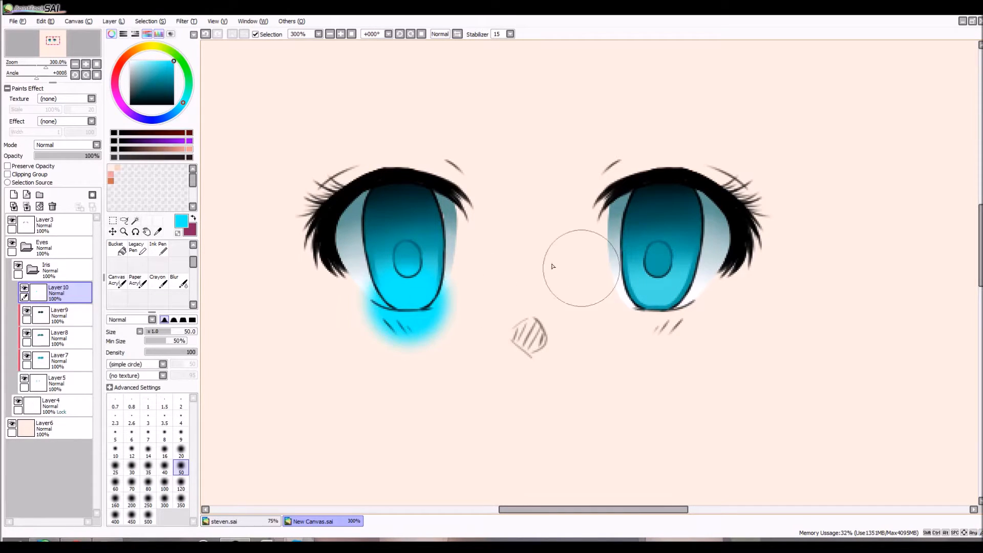
mouse_move(659, 310)
left_mouse_down()
mouse_move(660, 302)
mouse_move(659, 351)
left_mouse_up()
left_click(7, 174)
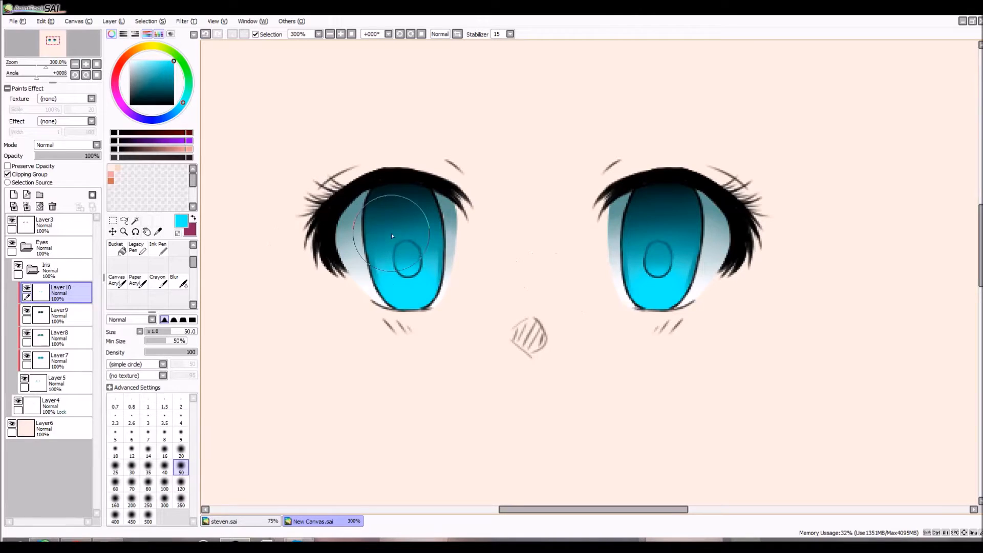
Step: Erase a small rounded patch of the cyan glow at the bottom of each iris with the size 20 Eraser, redoing poor strokes
key("e")
mouse_move(403, 315)
left_mouse_down()
mouse_move(410, 299)
mouse_move(412, 307)
left_mouse_up()
left_click_drag(660, 302, 667, 317)
key("ctrl+z")
key("ctrl+z")
left_click_drag(414, 305, 412, 304)
mouse_move(660, 305)
left_mouse_down()
mouse_move(657, 322)
mouse_move(660, 309)
left_mouse_up()
key("ctrl+z")
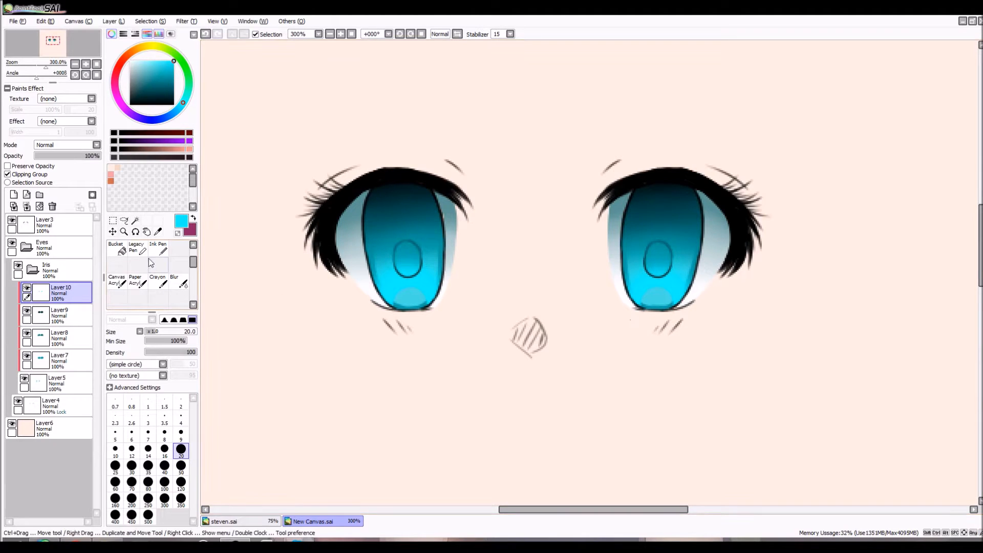
Step: Soften the erased patches at the bottom of both irises with the Blur tool at size 50
left_click(178, 284)
left_click_drag(420, 286, 391, 325)
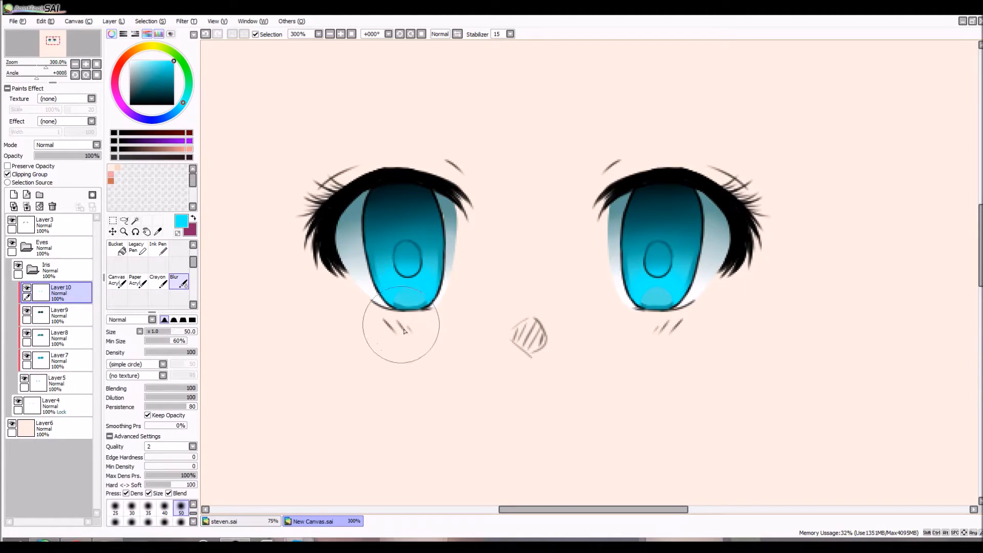
mouse_move(698, 308)
left_mouse_down()
mouse_move(650, 298)
mouse_move(659, 292)
left_mouse_up()
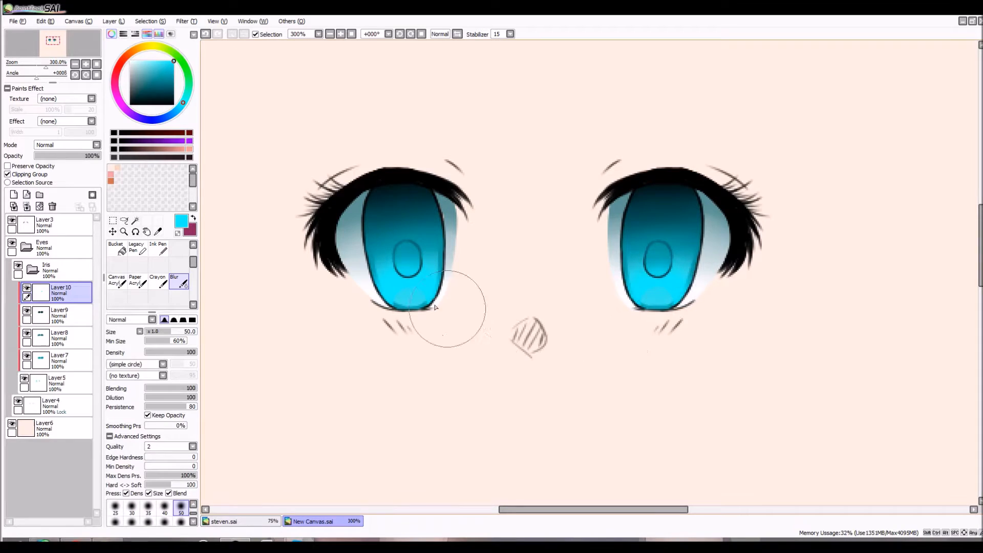
key("e")
left_click_drag(361, 254, 425, 241)
key("ctrl+z")
left_click_drag(360, 274, 430, 245)
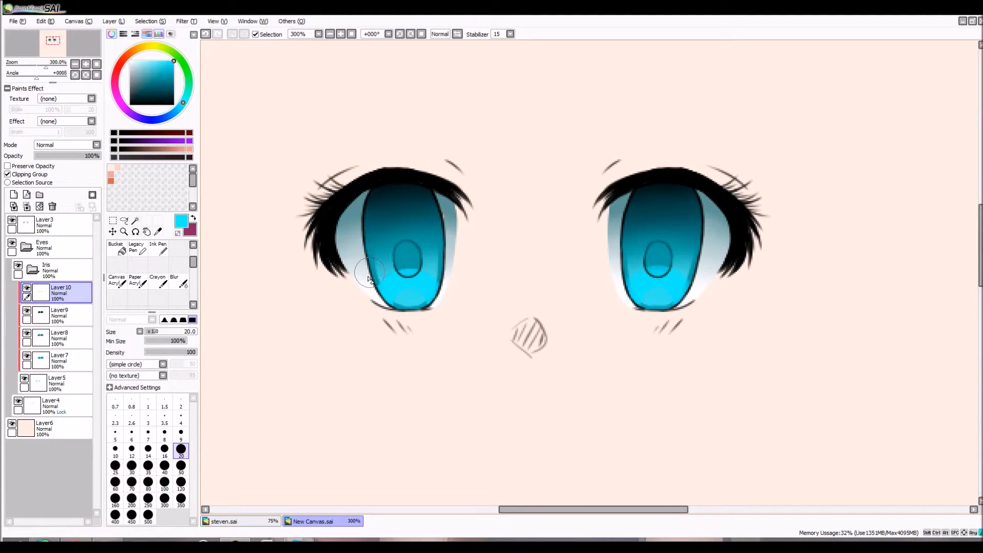
key("ctrl+z")
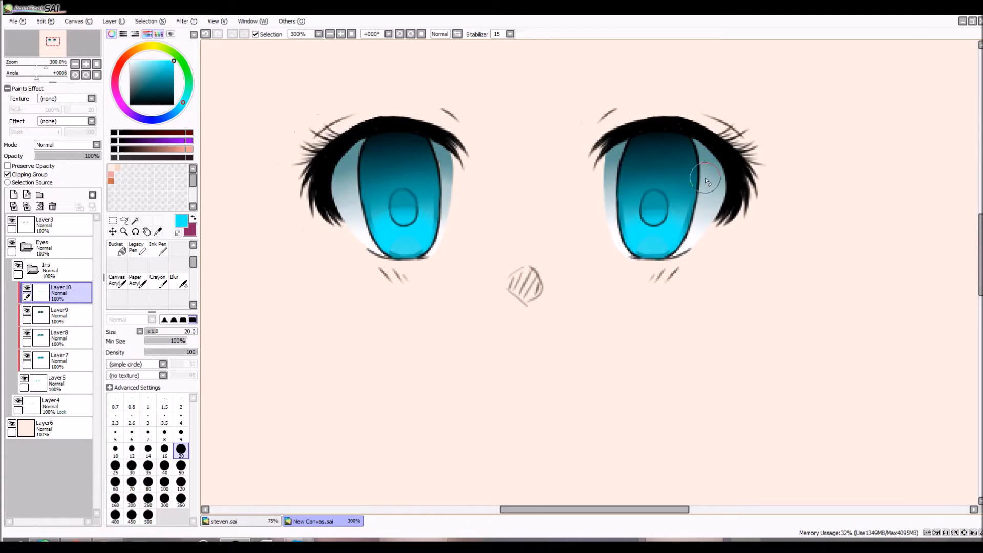
Step: Set Layer10's blending mode to Luminosity and lower its opacity to 19%
scroll(606, 205, "down", 2)
scroll(763, 220, "up", 2)
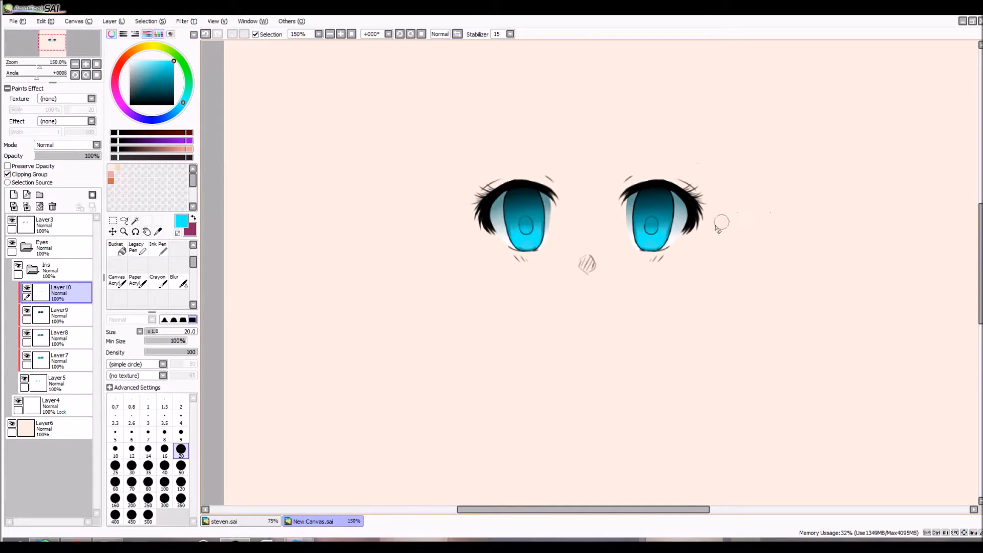
key("Right")
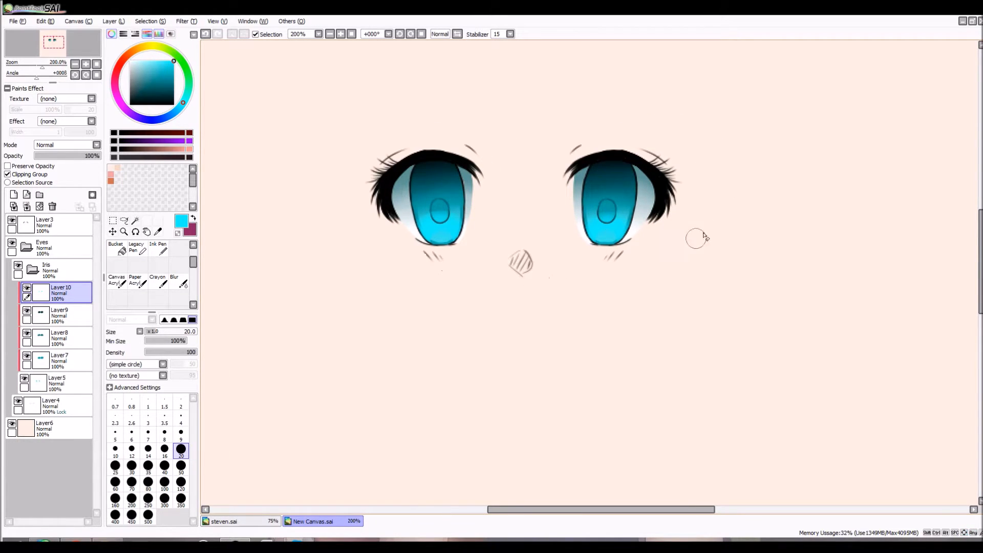
left_click(86, 146)
left_click(65, 187)
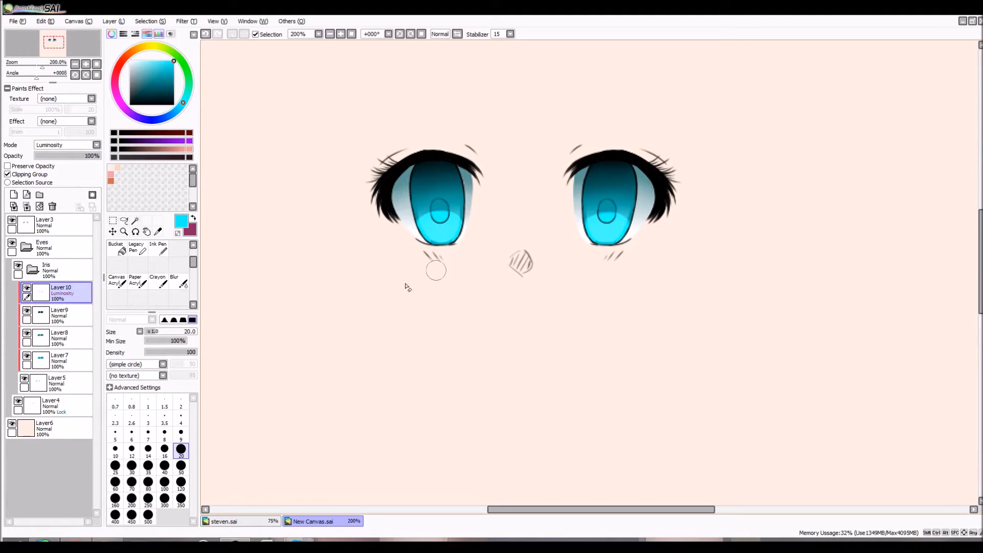
left_click_drag(87, 156, 58, 157)
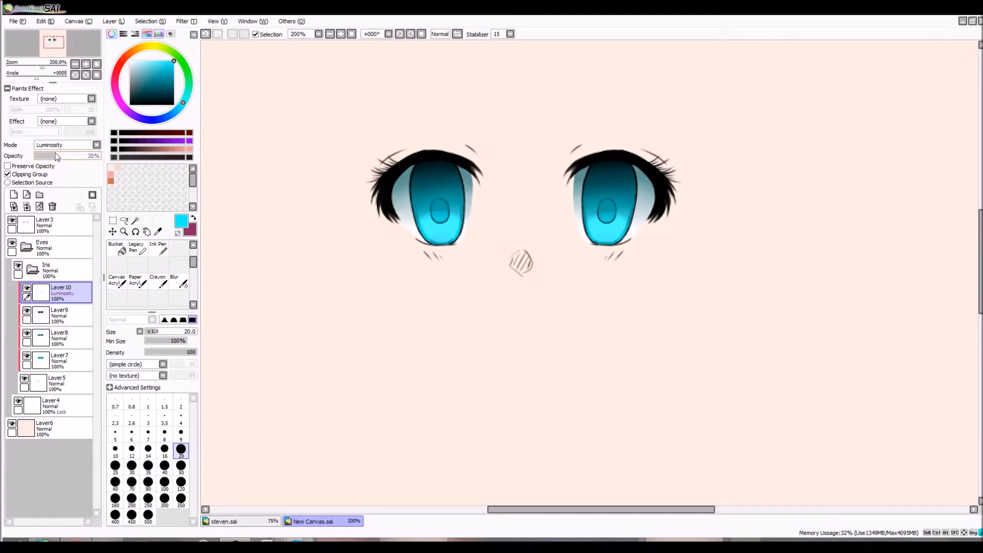
mouse_move(58, 156)
left_mouse_down()
mouse_move(68, 163)
mouse_move(54, 160)
left_mouse_up()
left_click_drag(55, 157, 54, 154)
left_click_drag(48, 157, 40, 158)
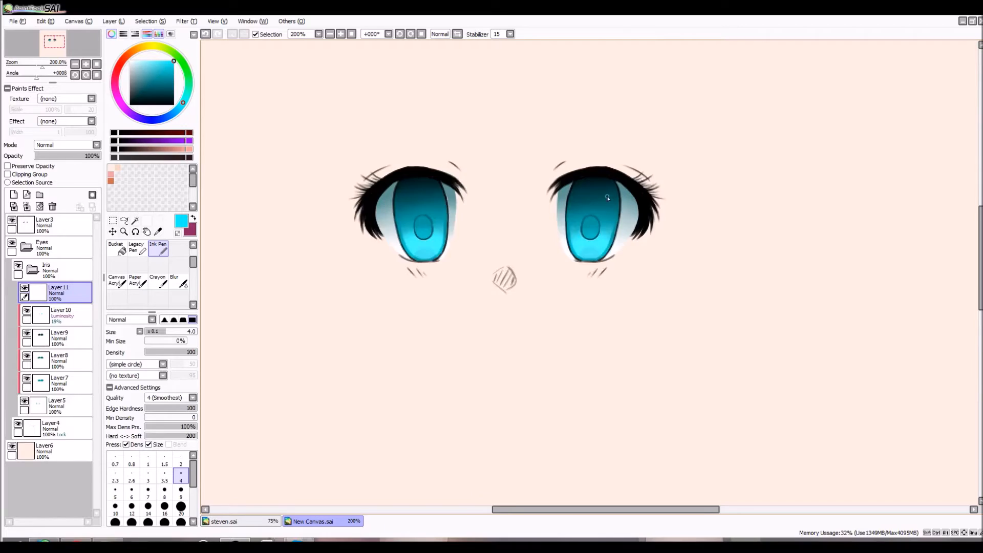
Step: Dot bright cyan sparkles around both pupils on Layer11 with the size 4 Ink Pen
scroll(607, 198, "up", 2)
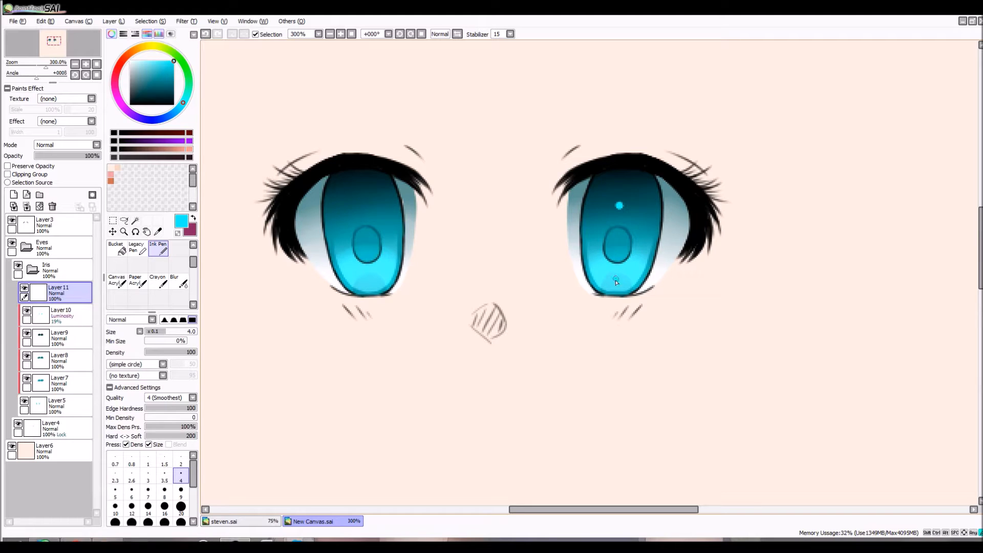
left_click(645, 241)
left_click(363, 207)
left_click(392, 241)
left_click(342, 246)
left_click(344, 222)
left_click(350, 272)
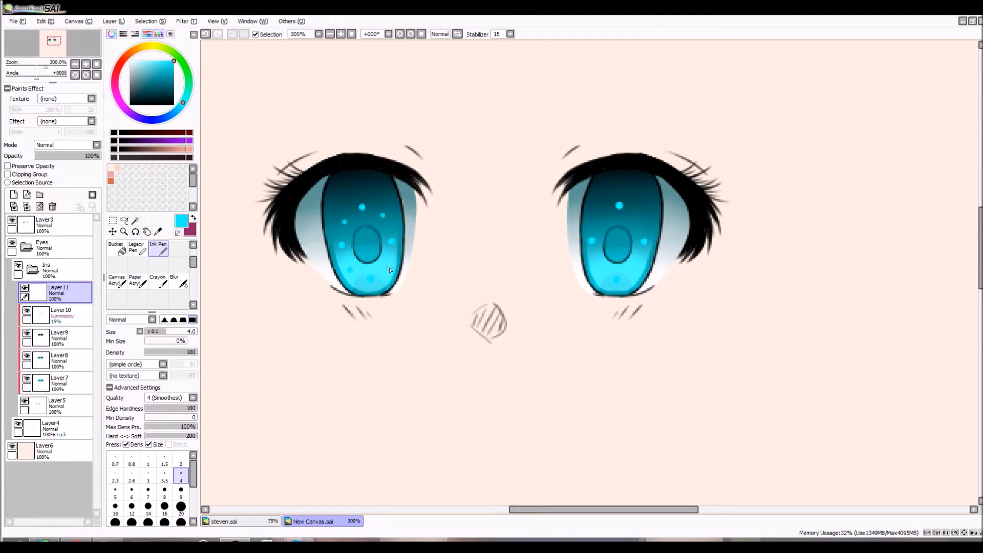
Step: Add smaller cyan marks between the sparkles around the upper half of both pupils, undoing stray strokes
left_click(595, 216)
left_click(639, 215)
left_click(373, 209)
left_click(389, 226)
left_click_drag(340, 230, 347, 235)
key("ctrl+z")
left_click_drag(603, 205, 631, 210)
key("ctrl+z")
Step: Speckle the inside of both pupils with bright cyan using the size 4 Ink Pen
mouse_move(372, 239)
left_mouse_down()
mouse_move(364, 235)
mouse_move(369, 253)
mouse_move(363, 240)
mouse_move(378, 253)
mouse_move(376, 233)
mouse_move(371, 257)
mouse_move(366, 248)
left_mouse_up()
mouse_move(610, 240)
left_mouse_down()
mouse_move(624, 253)
mouse_move(609, 252)
mouse_move(618, 234)
mouse_move(611, 258)
mouse_move(623, 243)
left_mouse_up()
left_click(611, 238)
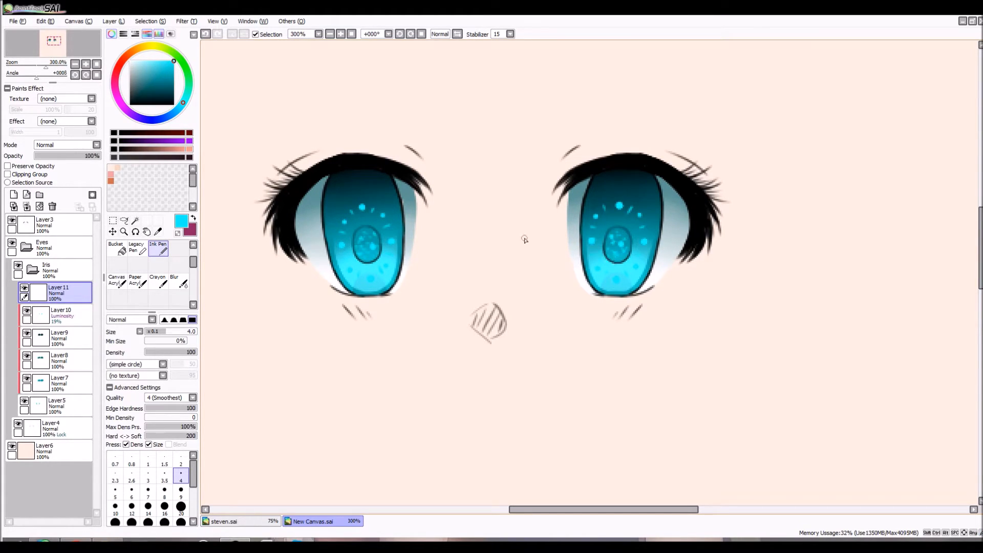
Step: Pick a mint green and dot more speckles inside both pupils on Layer11
left_click(189, 87)
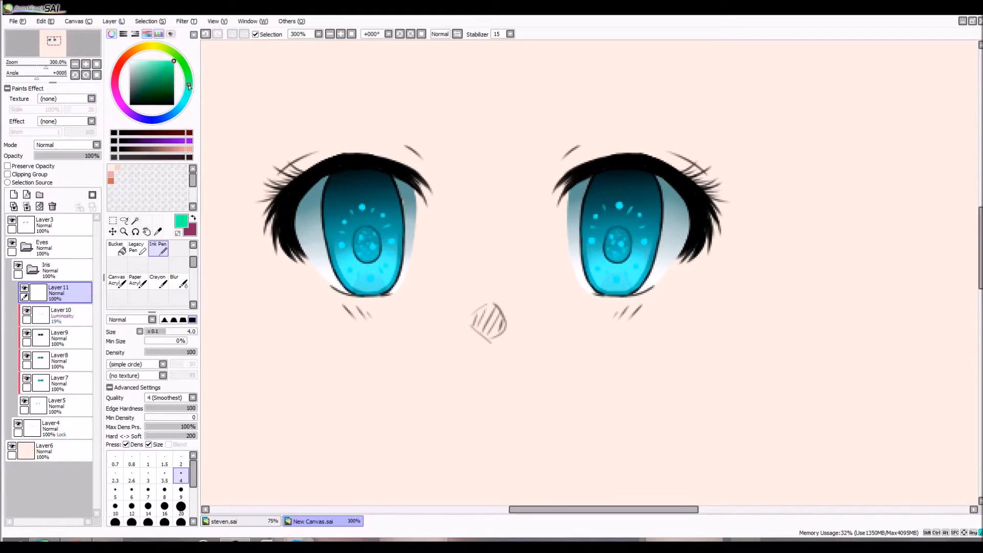
left_click(367, 233)
left_click(363, 248)
left_click(361, 255)
left_click(374, 241)
left_click(621, 254)
left_click(614, 252)
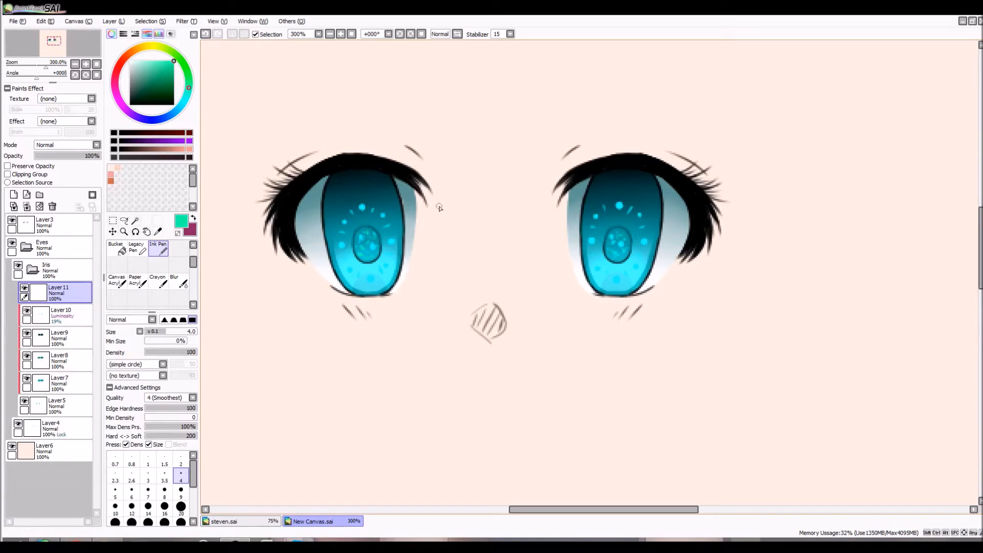
Step: Set Layer11's blending mode to Luminosity and its opacity to 31%
left_click(71, 183)
left_click(51, 156)
mouse_move(51, 157)
left_mouse_down()
mouse_move(64, 160)
mouse_move(56, 155)
left_mouse_up()
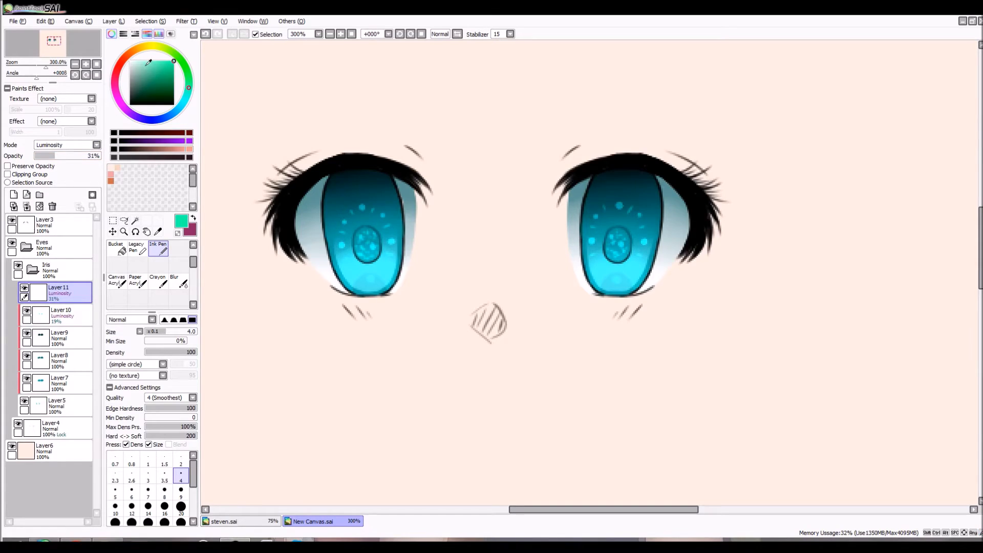
Step: Add a new layer above Layer11 and ink a mint green arc across the lower half of each iris, redrawing unsatisfactory strokes
scroll(541, 231, "down", 1)
key("ctrl+shift+n")
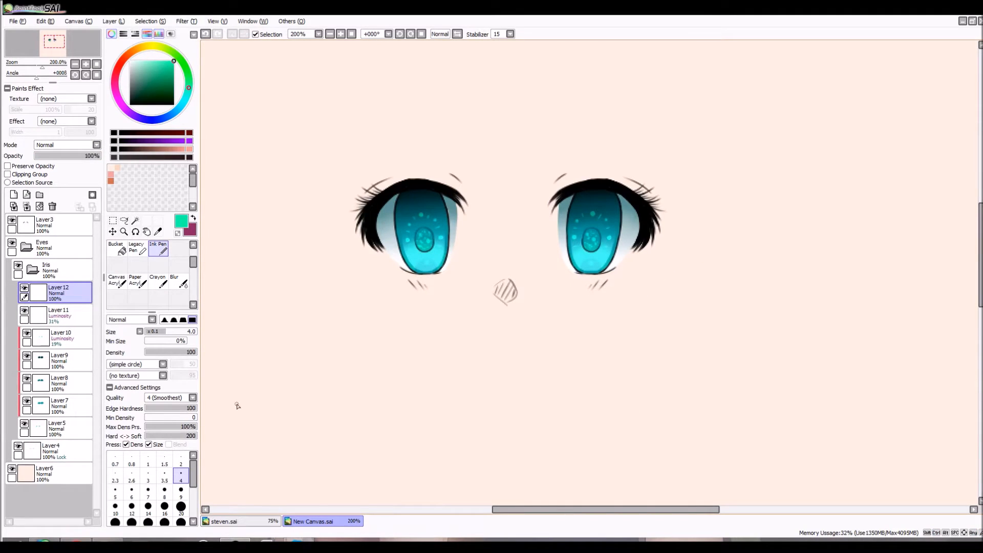
scroll(440, 298, "up", 1)
left_click_drag(378, 272, 463, 285)
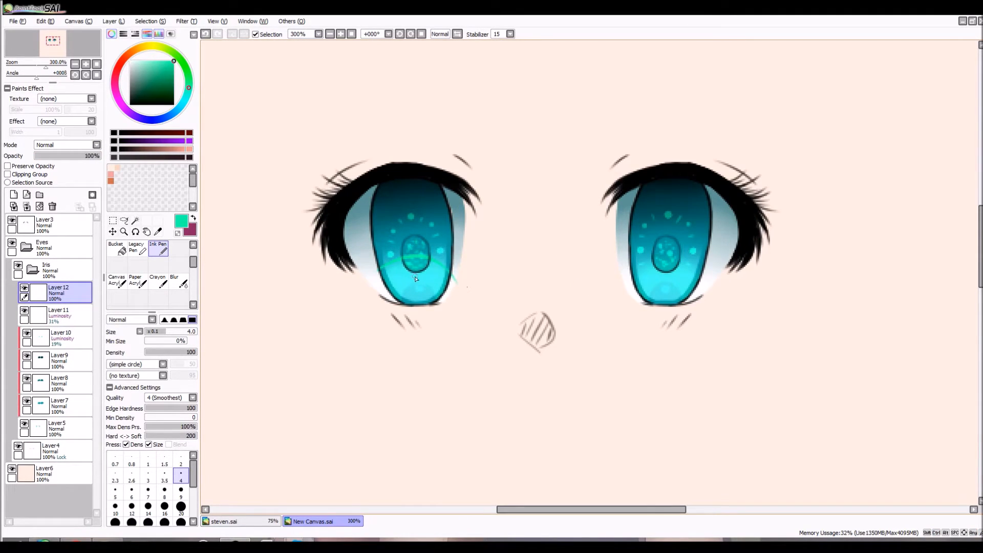
key("ctrl+z")
left_click_drag(374, 284, 475, 281)
key("ctrl+z")
mouse_move(377, 272)
left_mouse_down()
mouse_move(444, 247)
mouse_move(476, 284)
left_mouse_up()
mouse_move(633, 272)
left_mouse_down()
mouse_move(655, 258)
mouse_move(717, 295)
left_mouse_up()
key("ctrl+z")
left_click_drag(630, 277, 717, 302)
Step: Clip Layer12 and Layer11 to the iris base and set Layer12's opacity to 67%
left_click(8, 174)
left_click(47, 307)
left_click(9, 174)
left_click(77, 294)
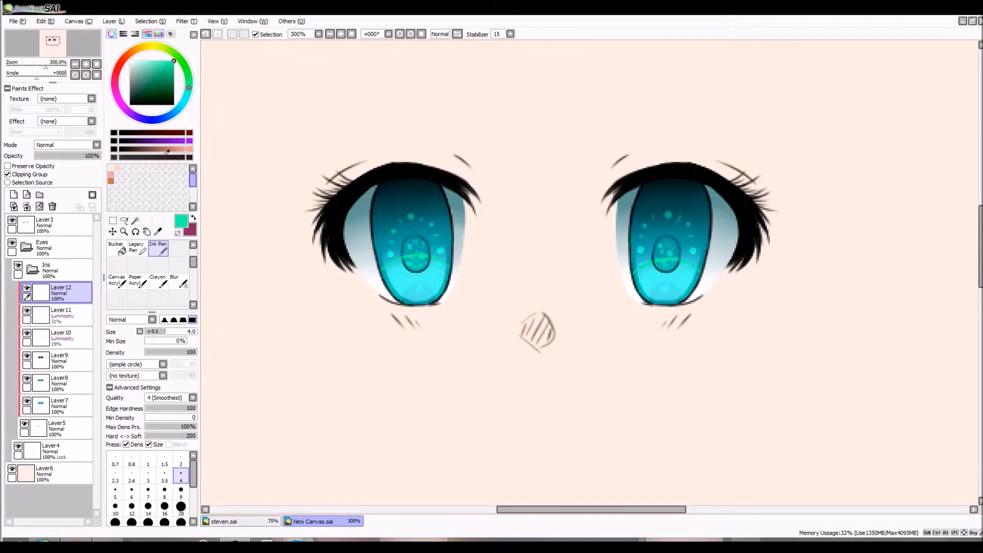
left_click_drag(98, 155, 80, 157)
left_click(32, 271)
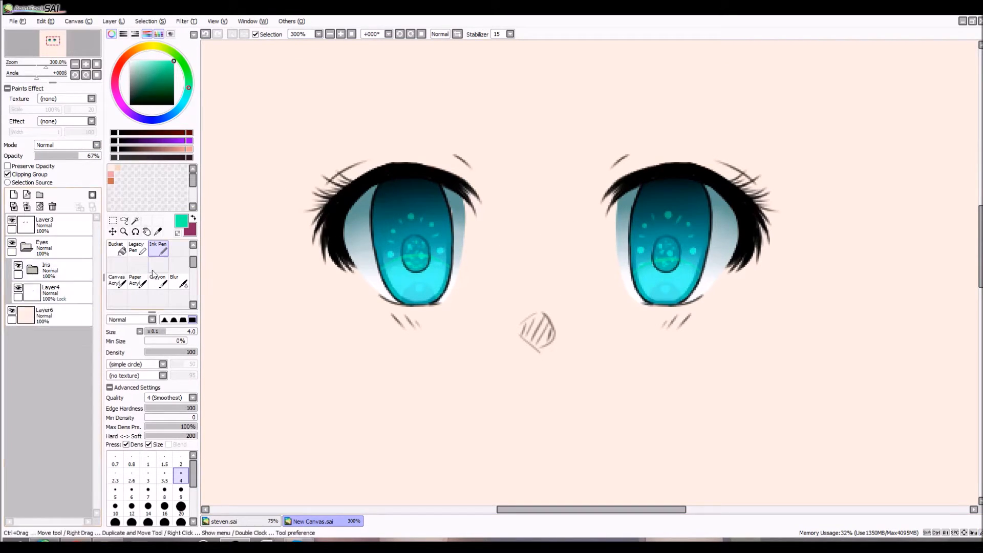
Step: Shift the iris colours from teal to deep blue with a Hue and Saturation adjustment
left_click(75, 276)
left_click(193, 23)
left_click(207, 35)
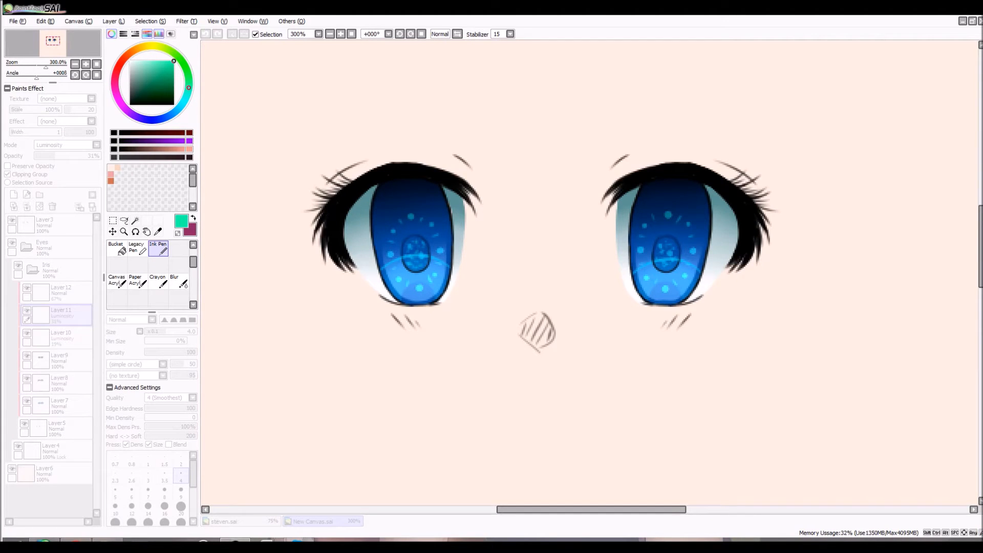
left_click(817, 133)
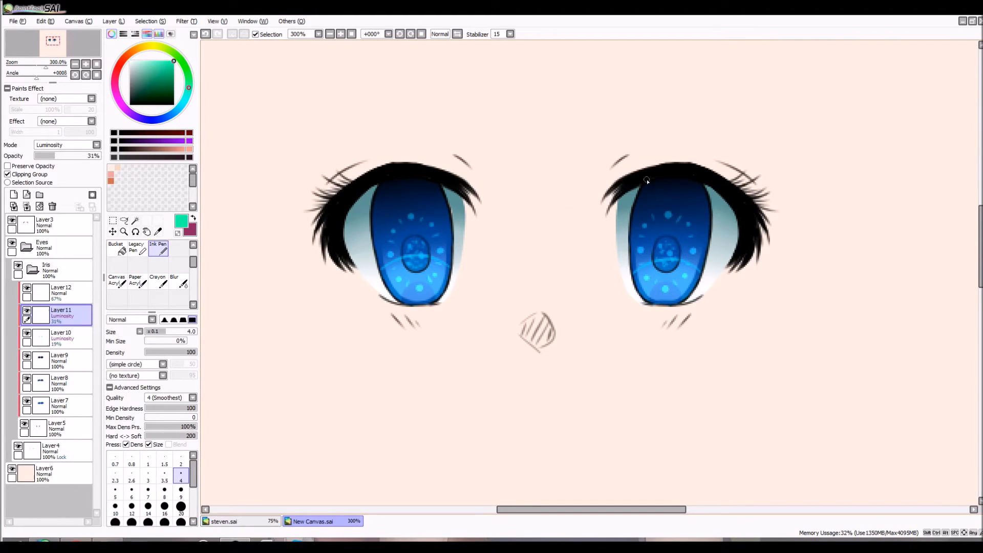
Step: Recolour the eye-white shading on Layer4 to a muted greyish blue with a Hue and Saturation adjustment
left_click(32, 270)
left_click(48, 291)
key("ctrl+u")
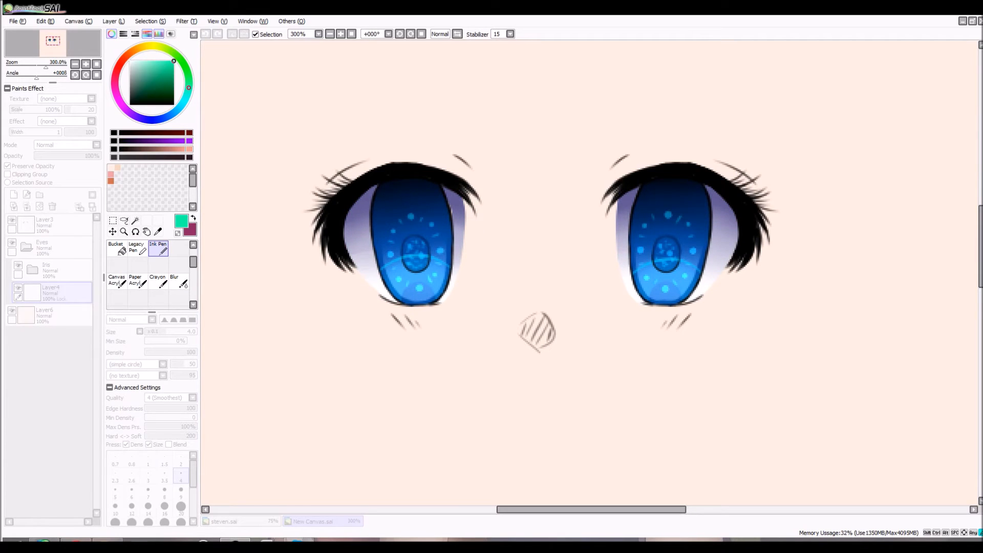
left_click_drag(833, 75, 823, 73)
left_click_drag(770, 101, 742, 119)
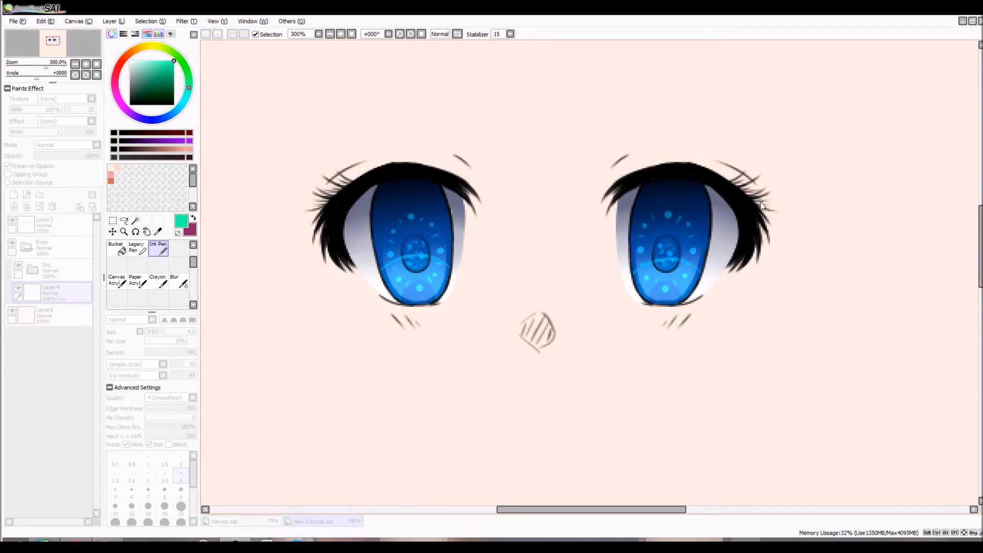
Step: Add a new layer above Layer3 and choose white as the drawing colour for the highlights
left_click(49, 225)
left_click(14, 195)
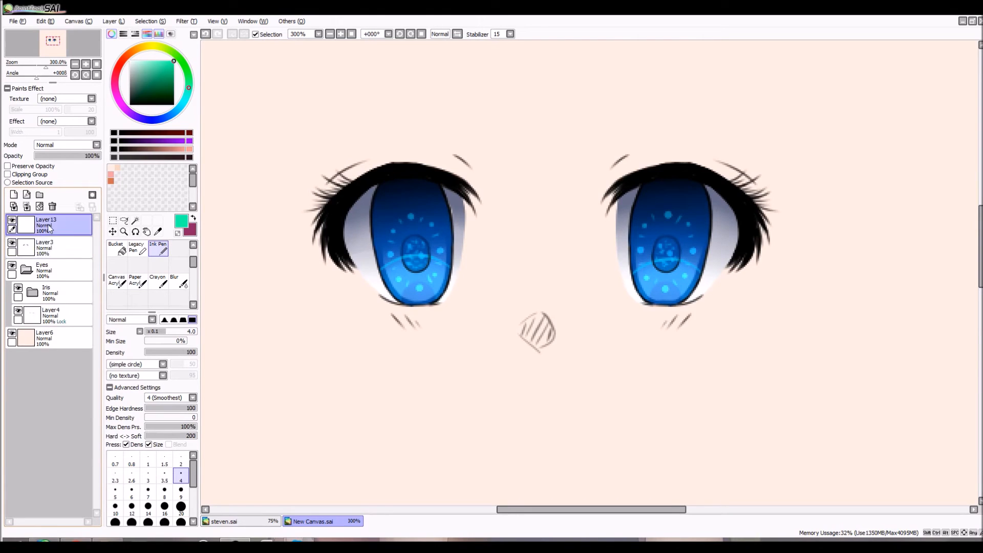
left_click(130, 61)
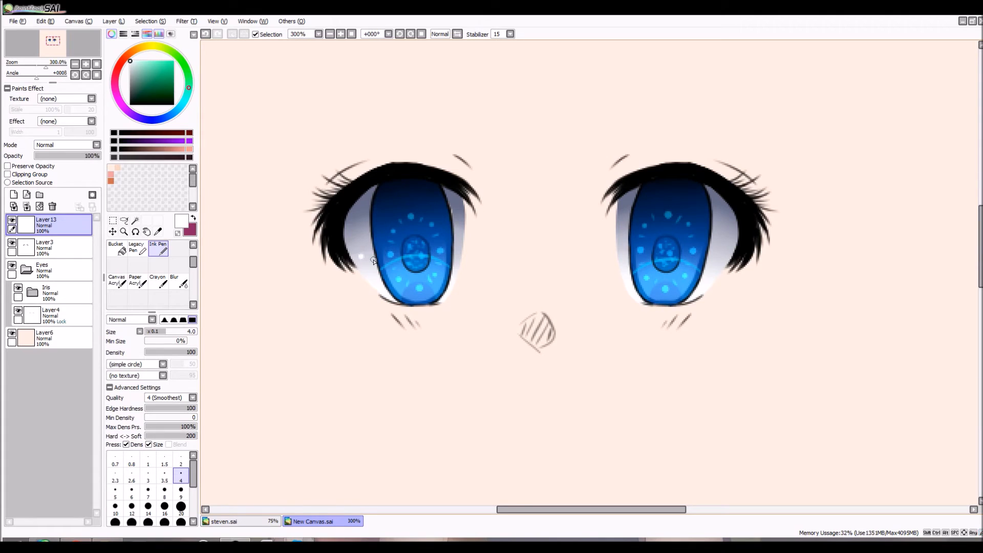
mouse_move(369, 259)
left_mouse_down()
mouse_move(417, 259)
mouse_move(424, 247)
left_mouse_up()
key("ctrl+z")
key("ctrl+z")
left_click_drag(369, 259, 460, 256)
key("ctrl+z")
key("ctrl+z")
key("ctrl+z")
key("ctrl+z")
key("ctrl+z")
key("ctrl+z")
key("ctrl+z")
key("ctrl+z")
key("ctrl+z")
Step: Set the Ink Pen size to 9 and paint tapered white horizontal highlights across both side edges of each iris at pupil height
key("bracketright")
key("bracketright")
key("bracketright")
key("bracketright")
key("bracketright")
left_click_drag(374, 260, 458, 257)
key("ctrl+z")
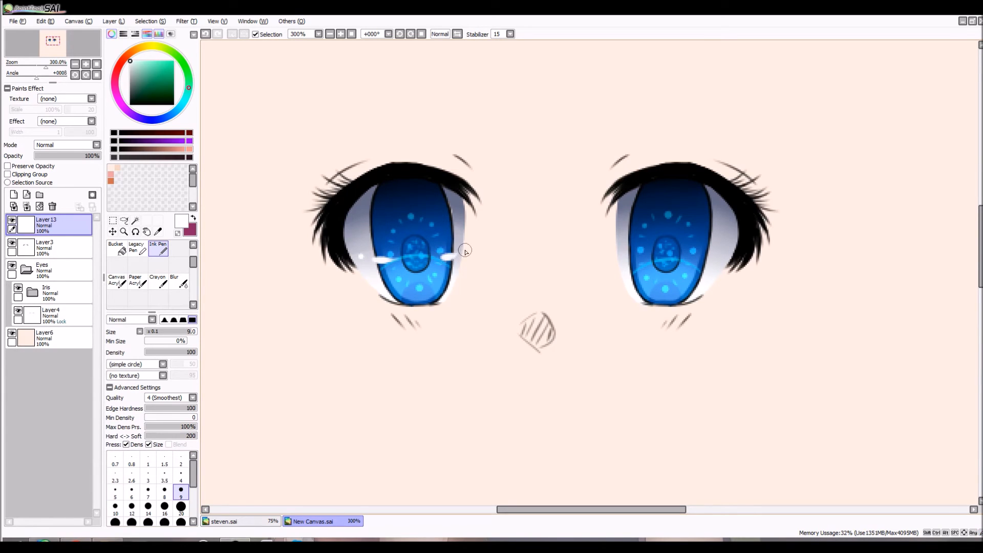
left_click_drag(621, 259, 715, 258)
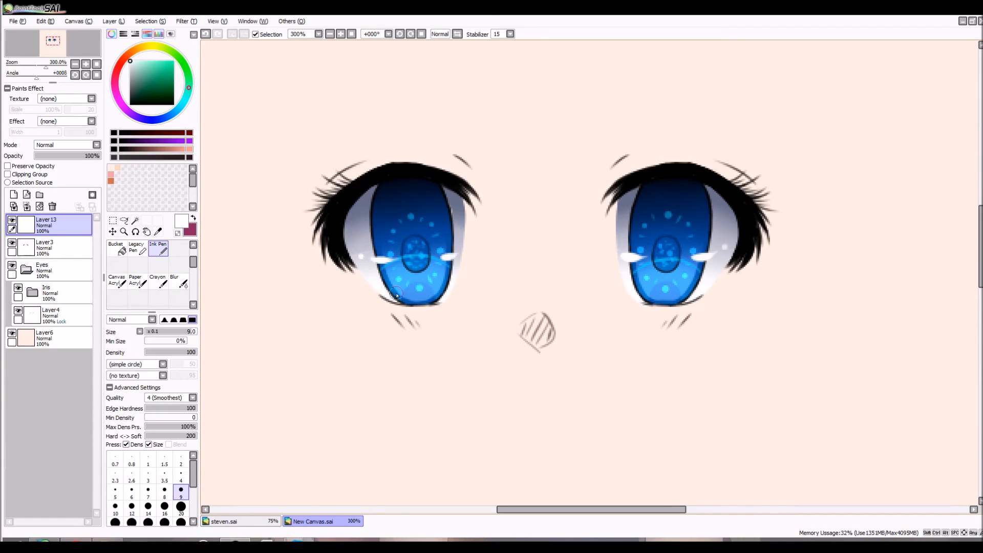
Step: Paint a small round white highlight on the lower-left edge of each iris
key("ctrl+z")
left_click_drag(391, 289, 403, 299)
key("ctrl+z")
key("ctrl+y")
Step: Paint a large round white highlight on the upper-right edge of each iris and touch up the left eye's highlight
left_click_drag(699, 208, 709, 207)
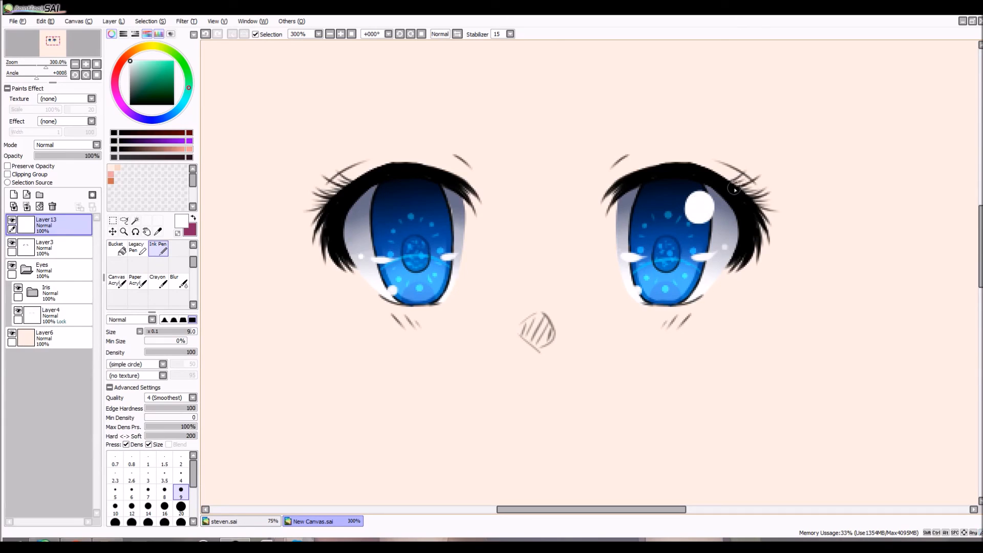
mouse_move(447, 205)
left_mouse_down()
mouse_move(436, 207)
mouse_move(447, 213)
mouse_move(447, 202)
mouse_move(445, 215)
mouse_move(433, 206)
mouse_move(446, 200)
mouse_move(442, 215)
mouse_move(456, 205)
left_mouse_up()
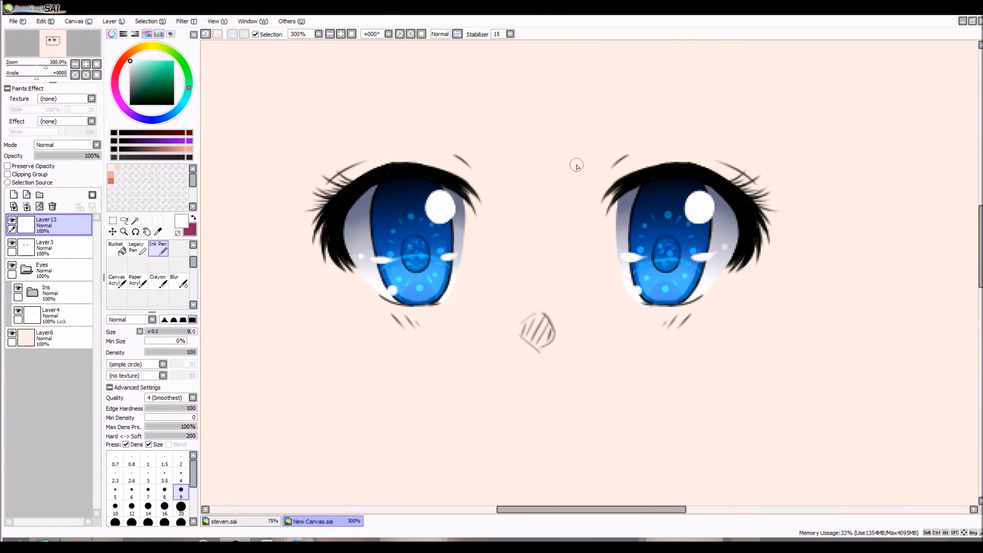
scroll(600, 156, "down", 4)
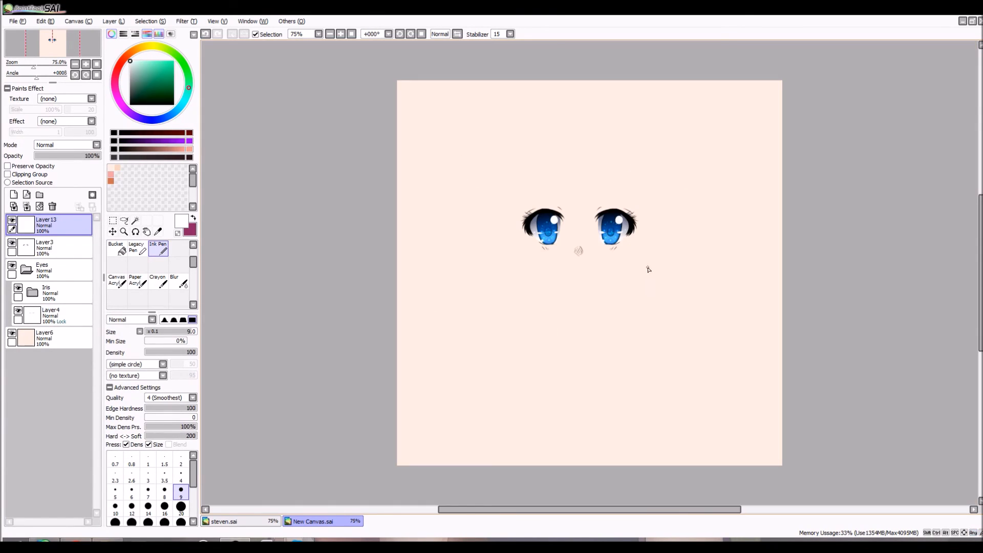
scroll(621, 230, "up", 4)
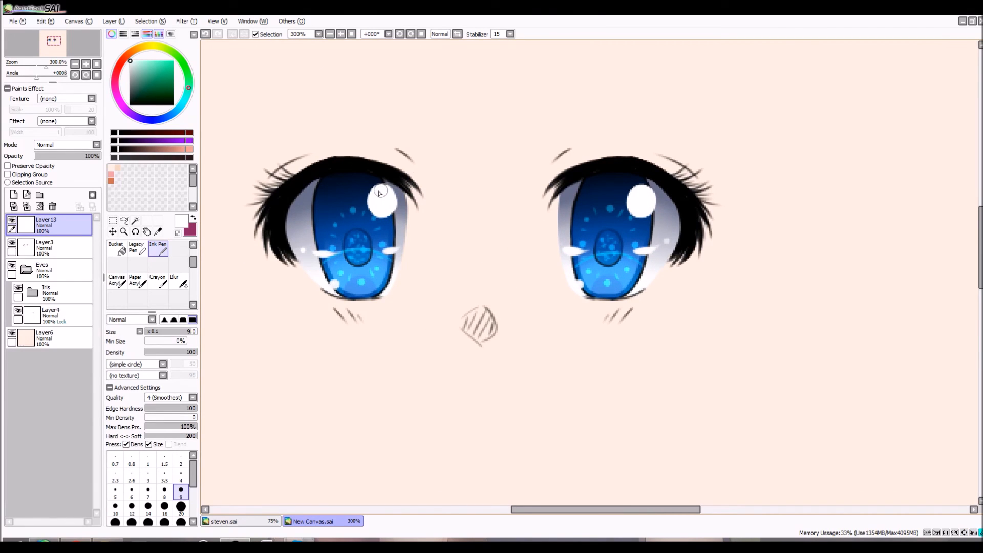
mouse_move(377, 213)
left_mouse_down()
mouse_move(392, 210)
mouse_move(390, 181)
mouse_move(375, 206)
mouse_move(387, 211)
mouse_move(394, 200)
mouse_move(381, 190)
left_mouse_up()
key("ctrl+z")
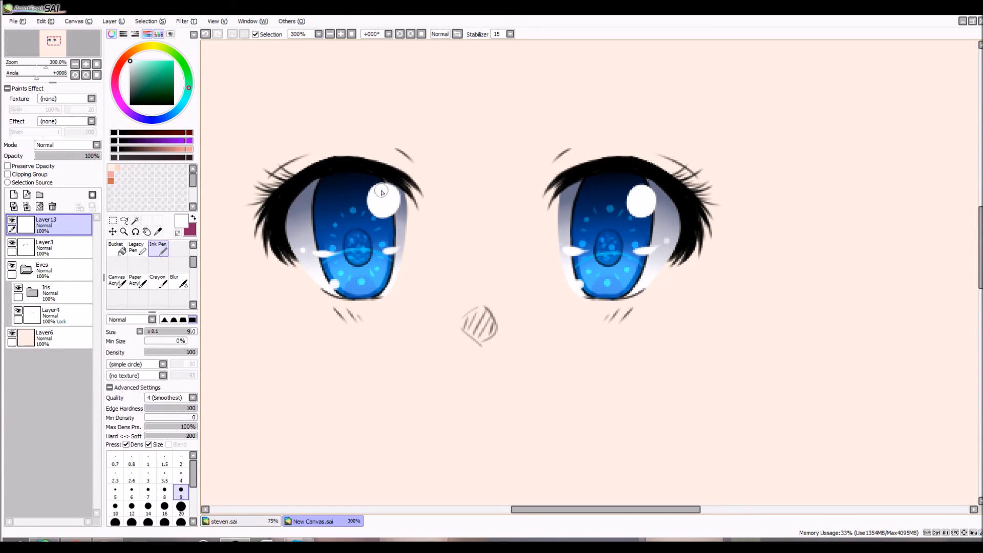